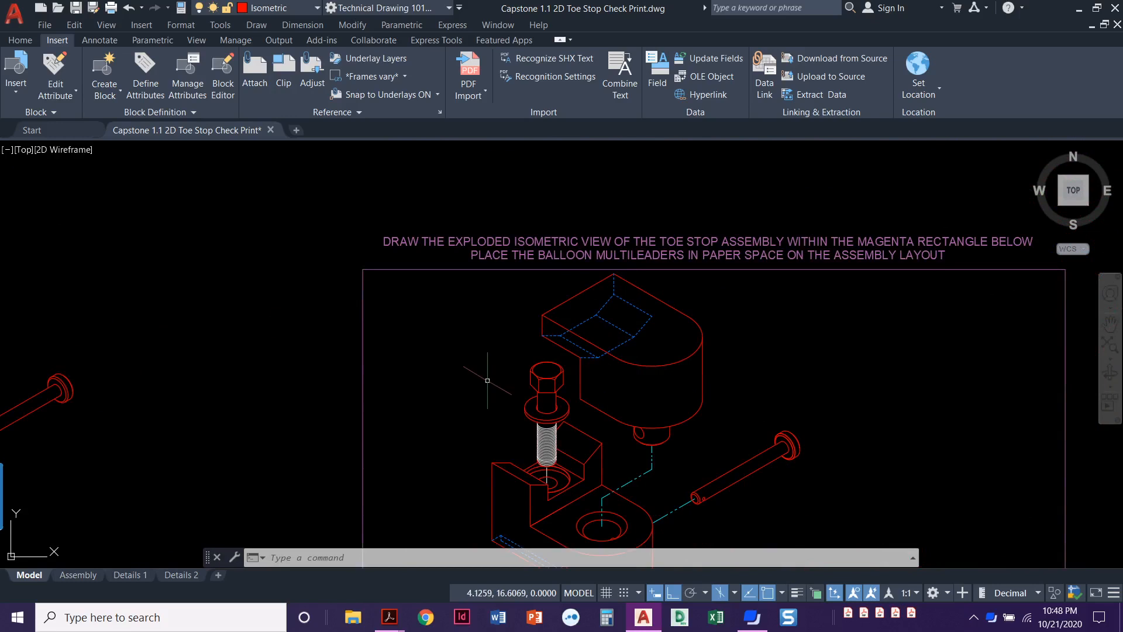
- Switch to the Toe Stop Isometric Help Sheet in Adobe Acrobat and examine the upper part's dimensions at 150% zoom
middle_click_drag(306, 385, 611, 386)
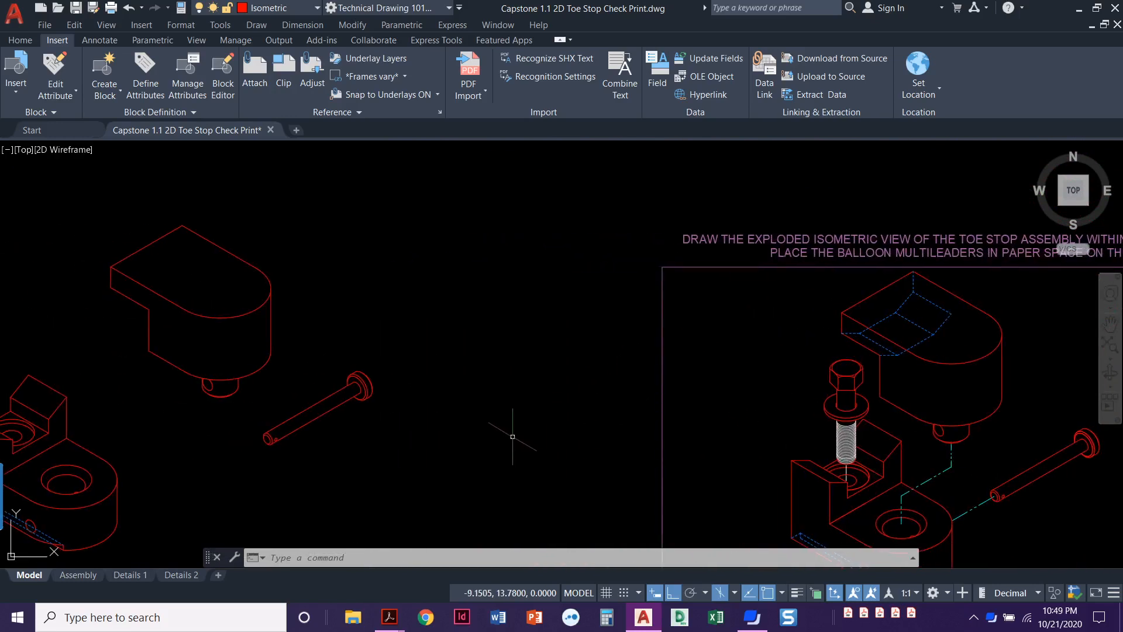
mouse_move(502, 421)
middle_mouse_down()
mouse_move(686, 427)
mouse_move(815, 403)
middle_mouse_up()
key("alt+Tab")
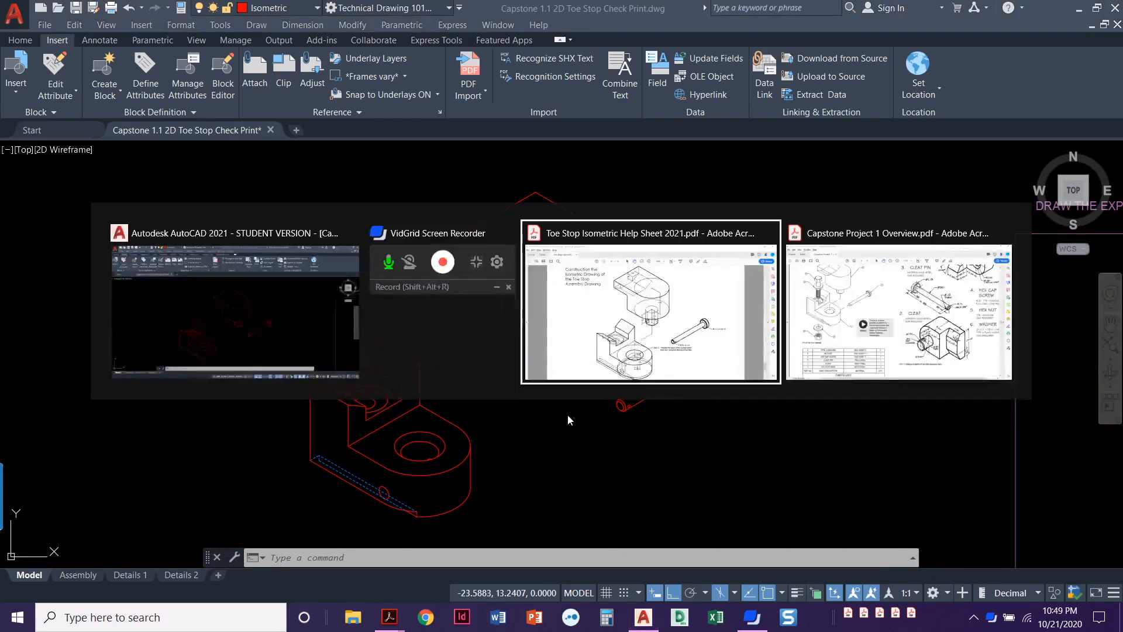
key("alt+Tab")
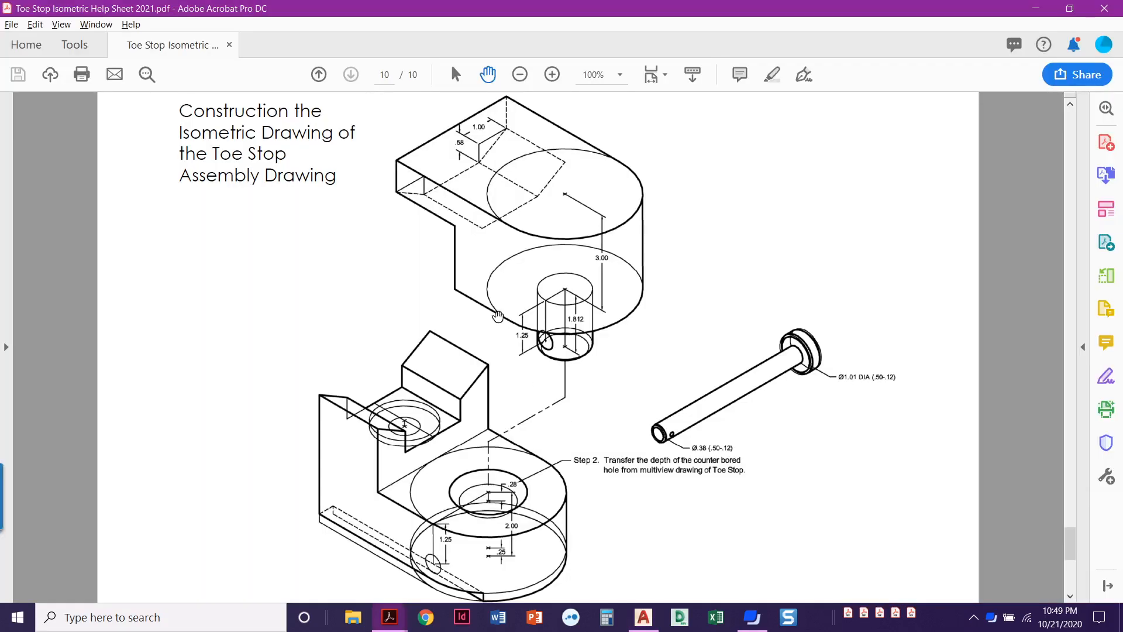
left_click(550, 78)
left_click(551, 77)
scroll(568, 291, "up", 1)
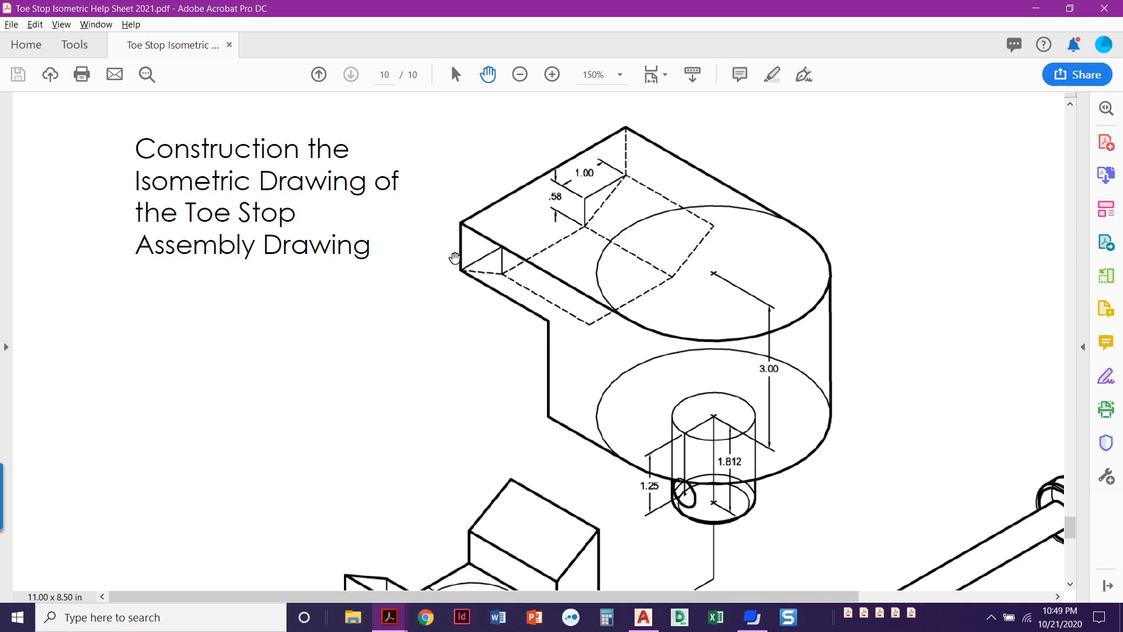
- Return to the AutoCAD drawing and make Hidden the current layer
key("alt+Tab")
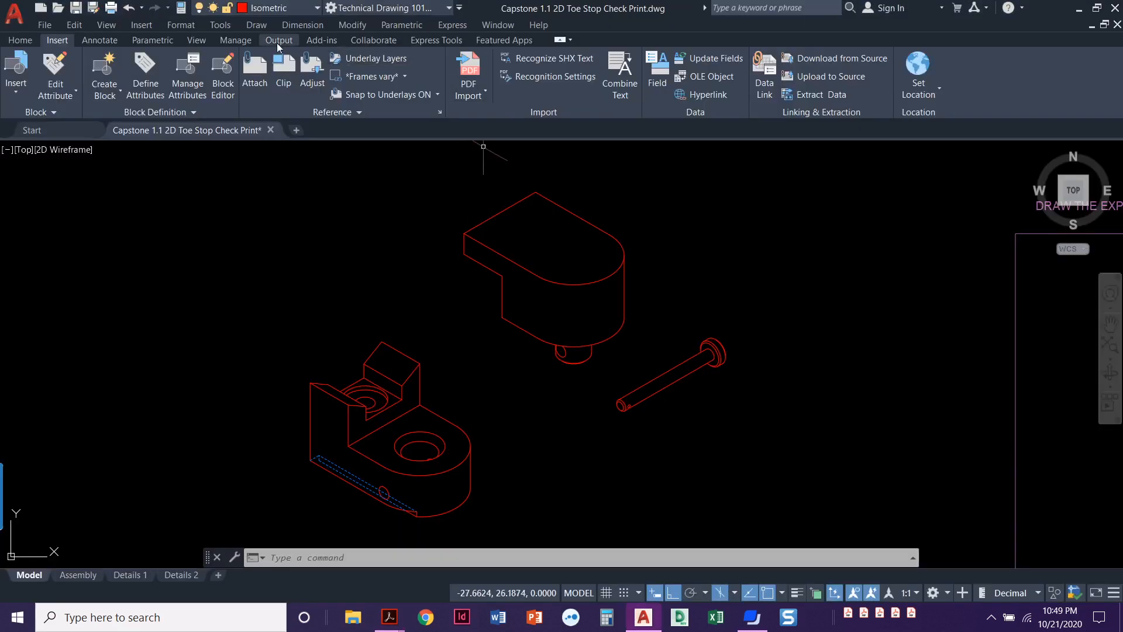
left_click(20, 40)
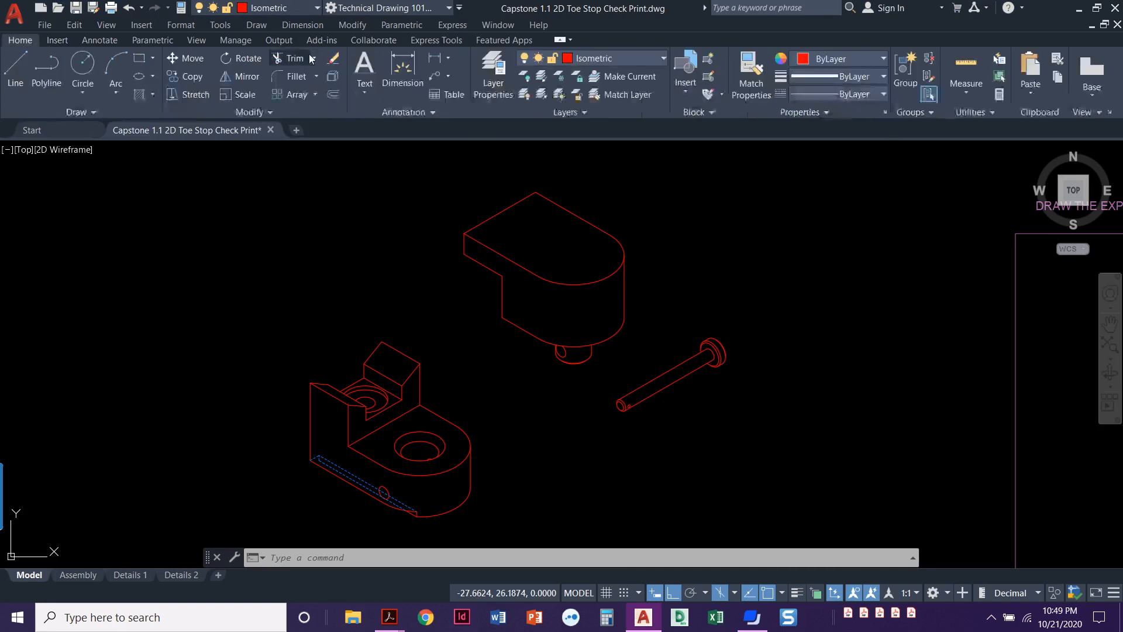
left_click(609, 65)
left_click(585, 219)
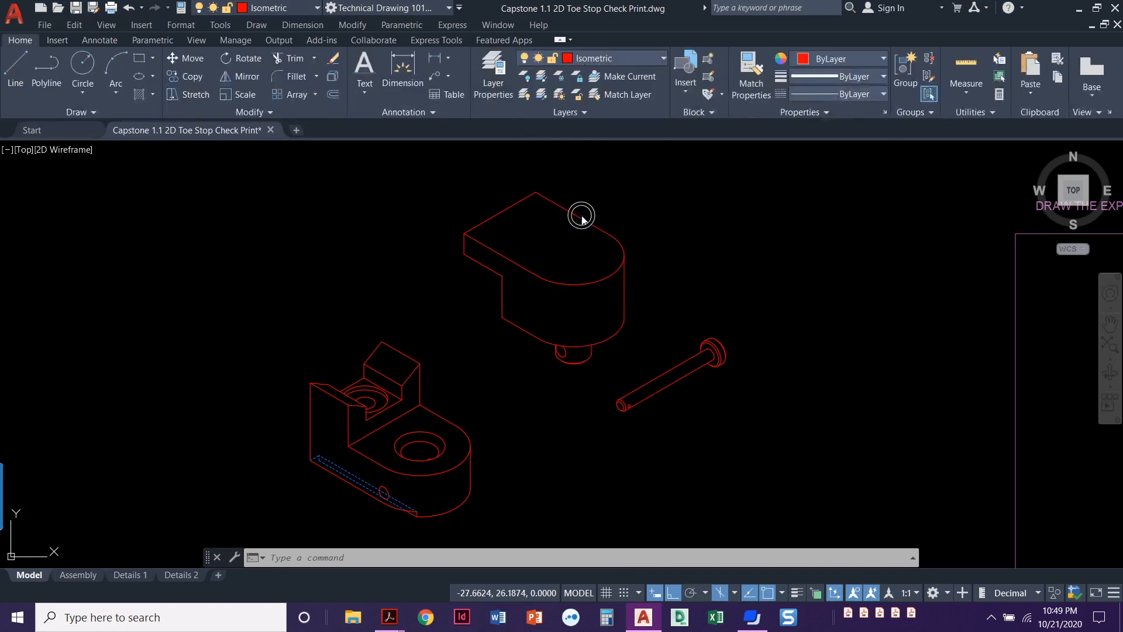
- Draw a 1-unit vertical hidden line straight down from the upper block's back corner
left_click(17, 70)
left_click(535, 191)
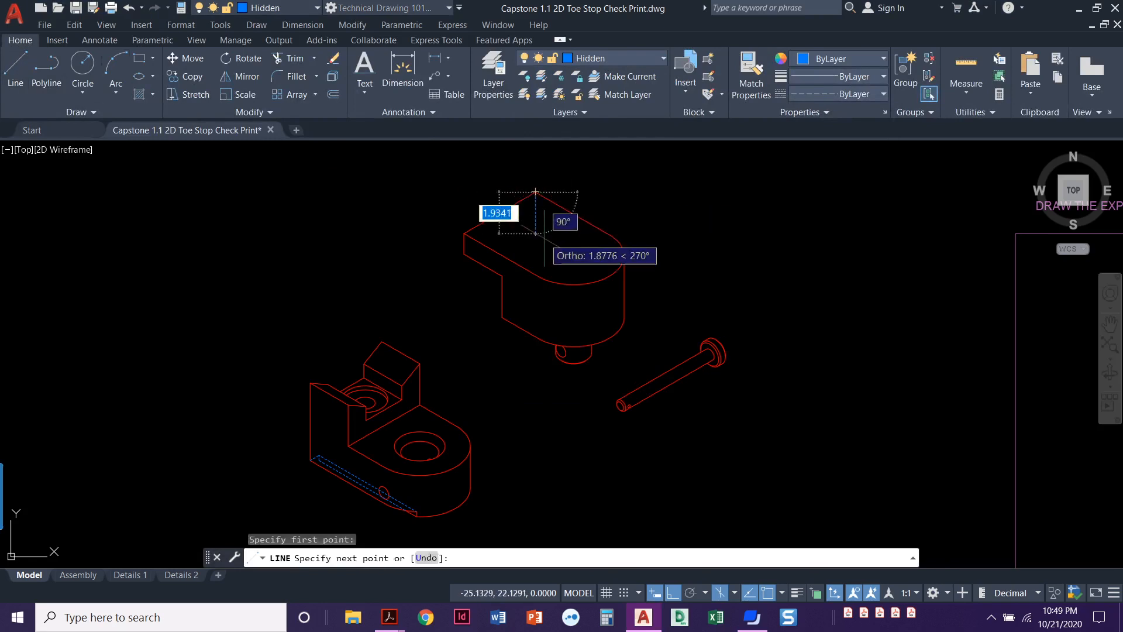
type("1")
key("Return")
key("Return")
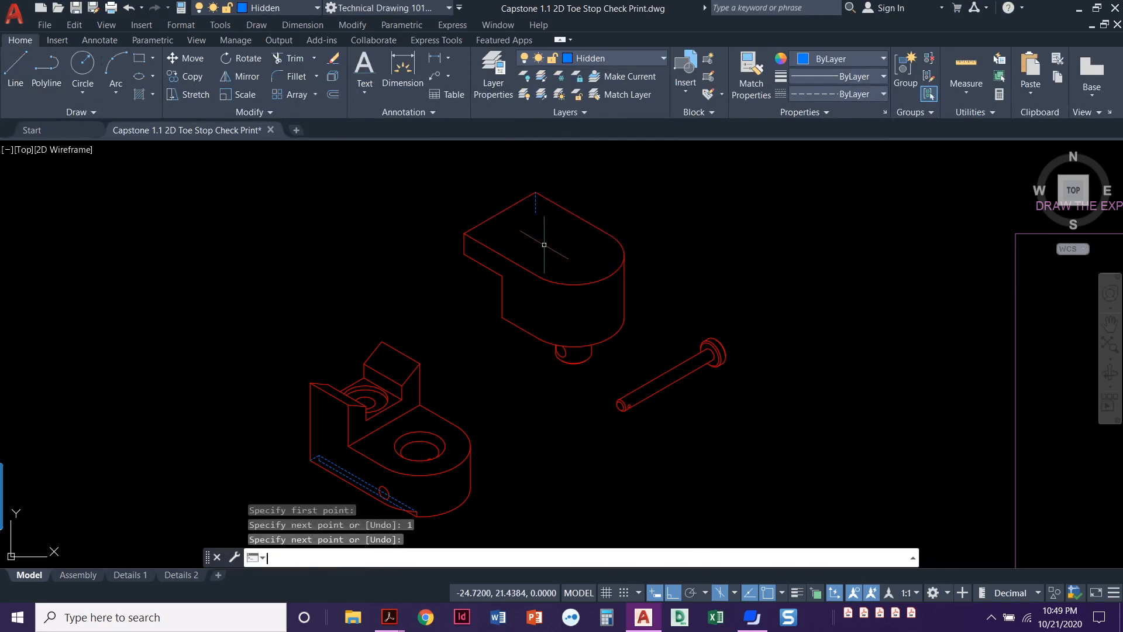
- After checking the help sheet, draw a 1-unit line at 210° in the top isoplane from the hidden vertical line's lower end
key("alt+Tab")
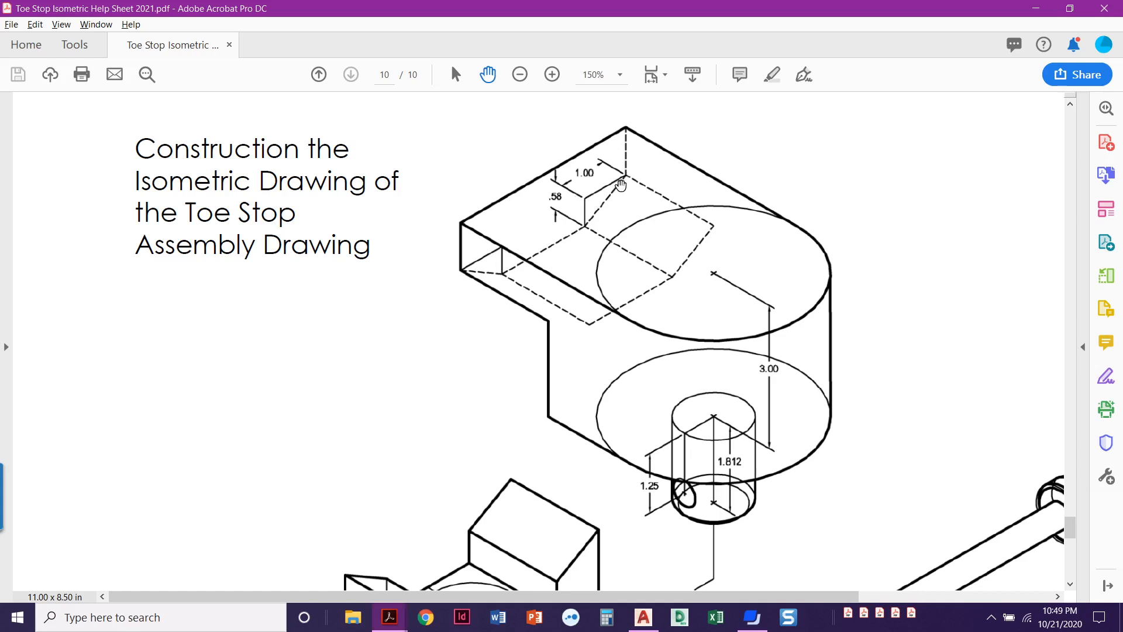
key("alt+Tab")
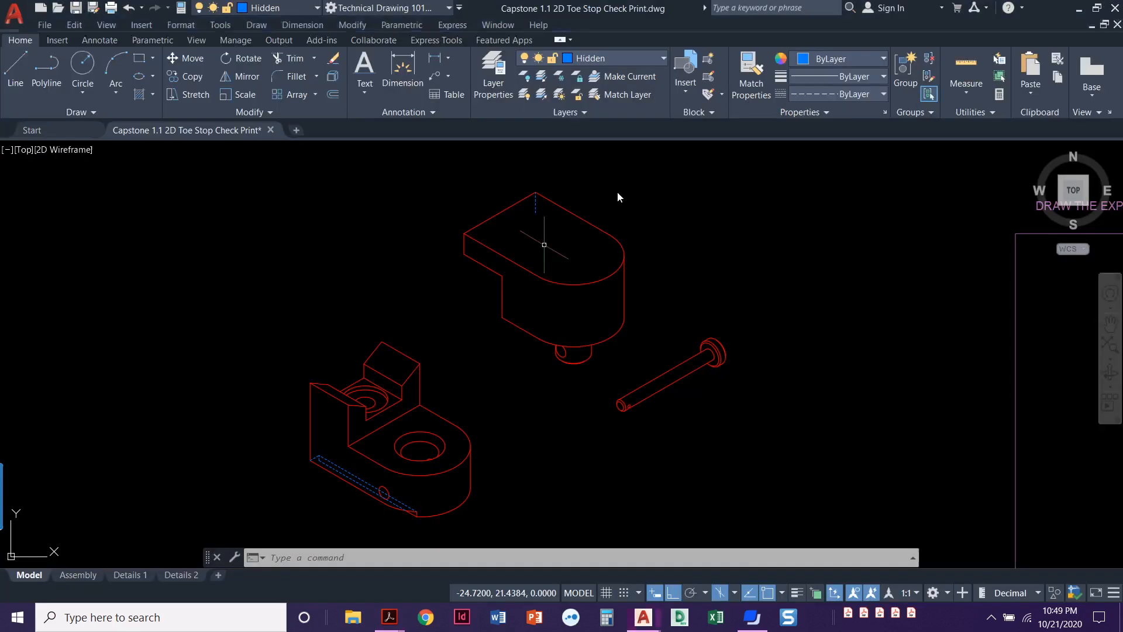
type("l")
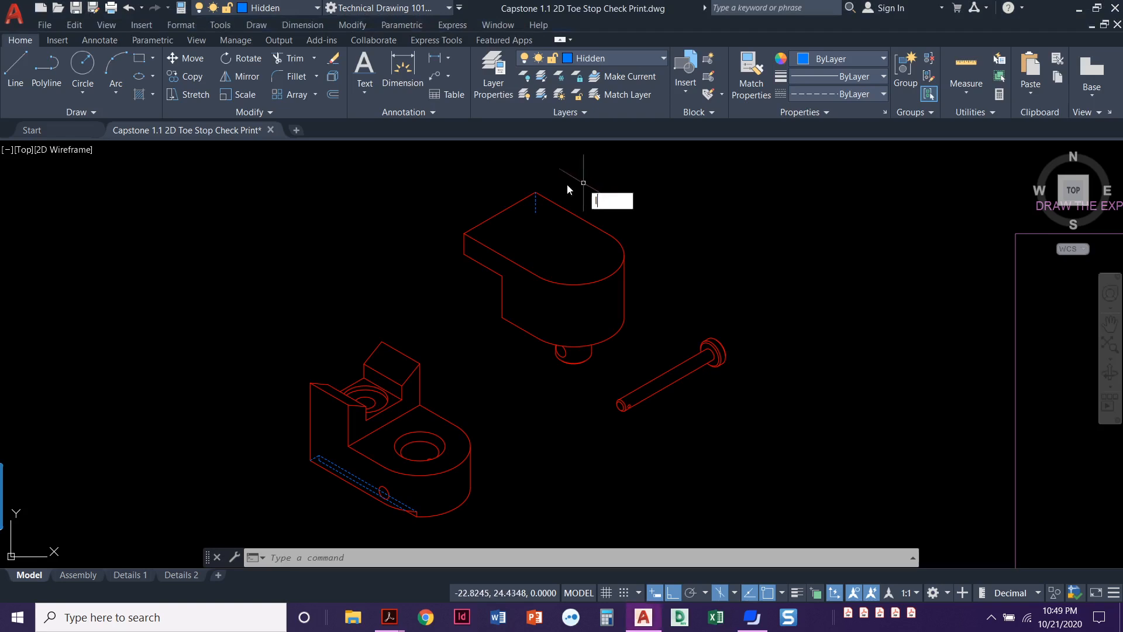
key("Return")
scroll(527, 212, "up", 4)
left_click(545, 212)
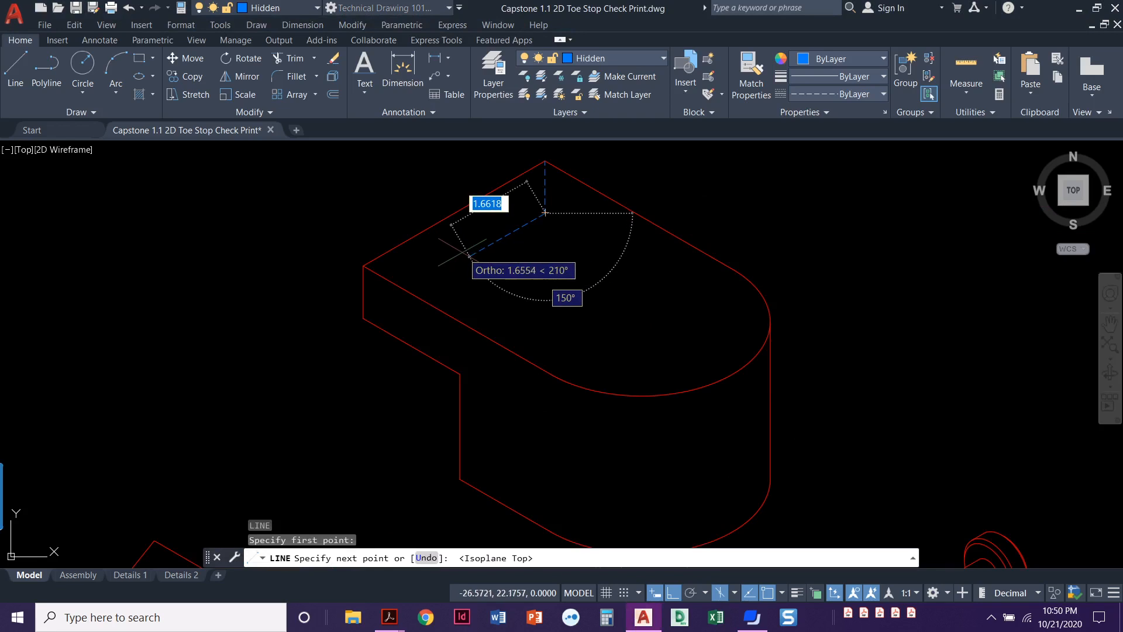
key("F5")
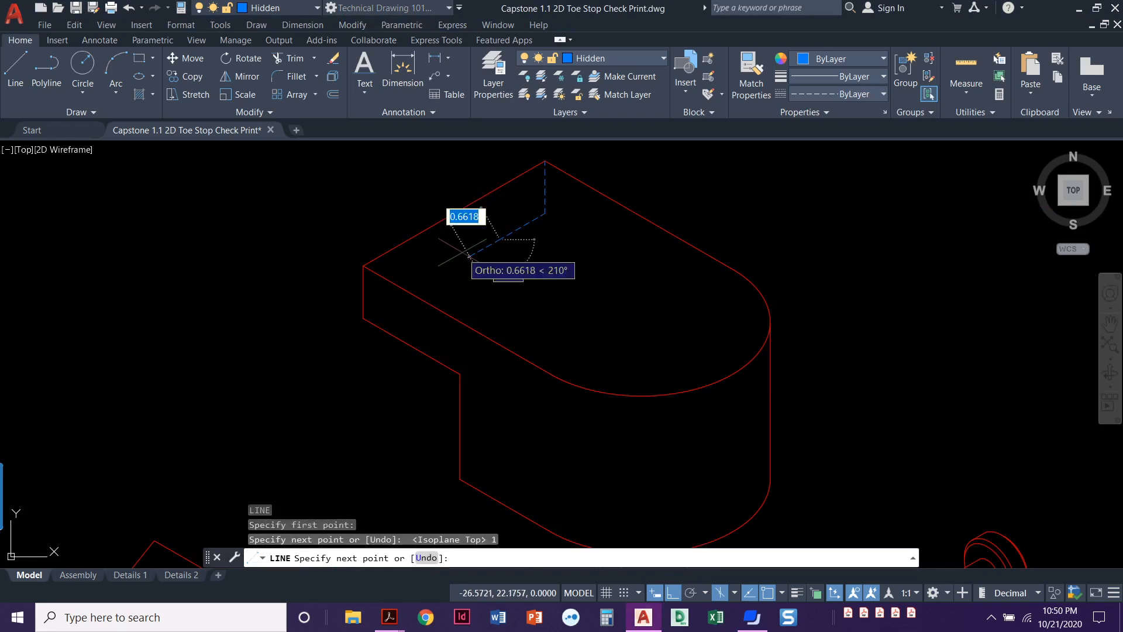
left_click(501, 238)
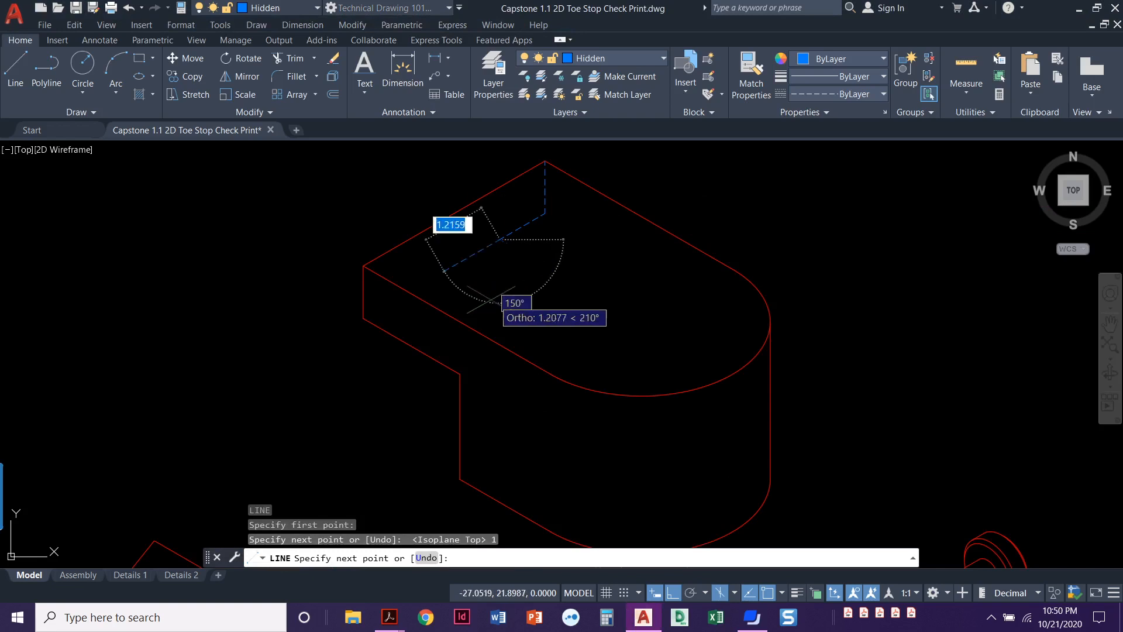
- Check the slope height on the help sheet, continue the line .58 straight down in the right isoplane, and close the triangle
key("alt+Tab")
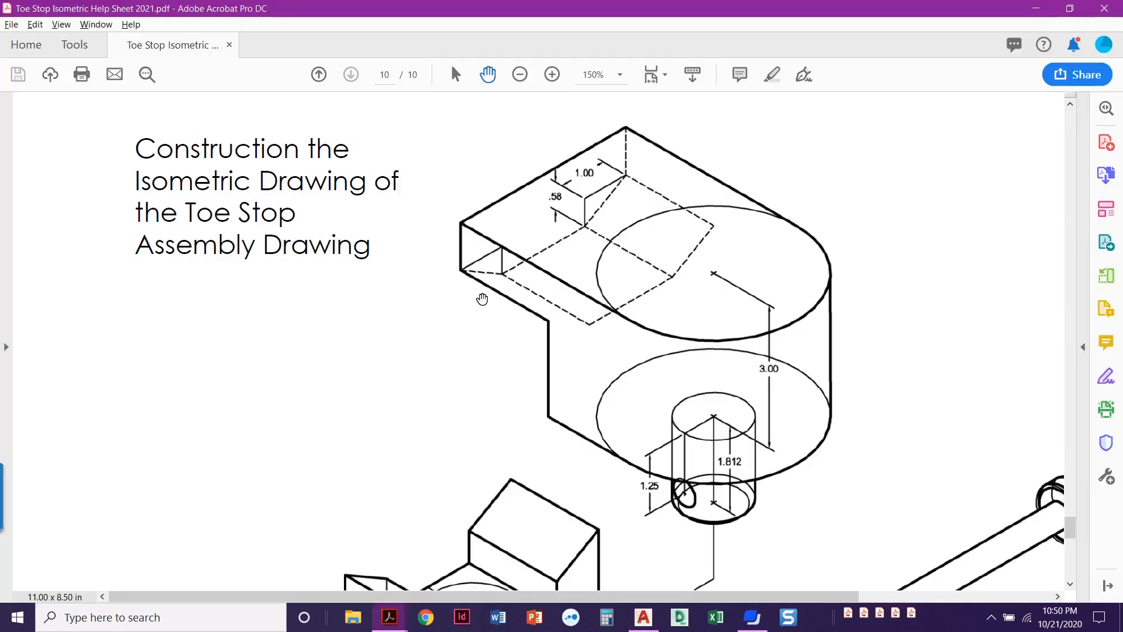
key("alt+Tab")
key("F5")
type(".")
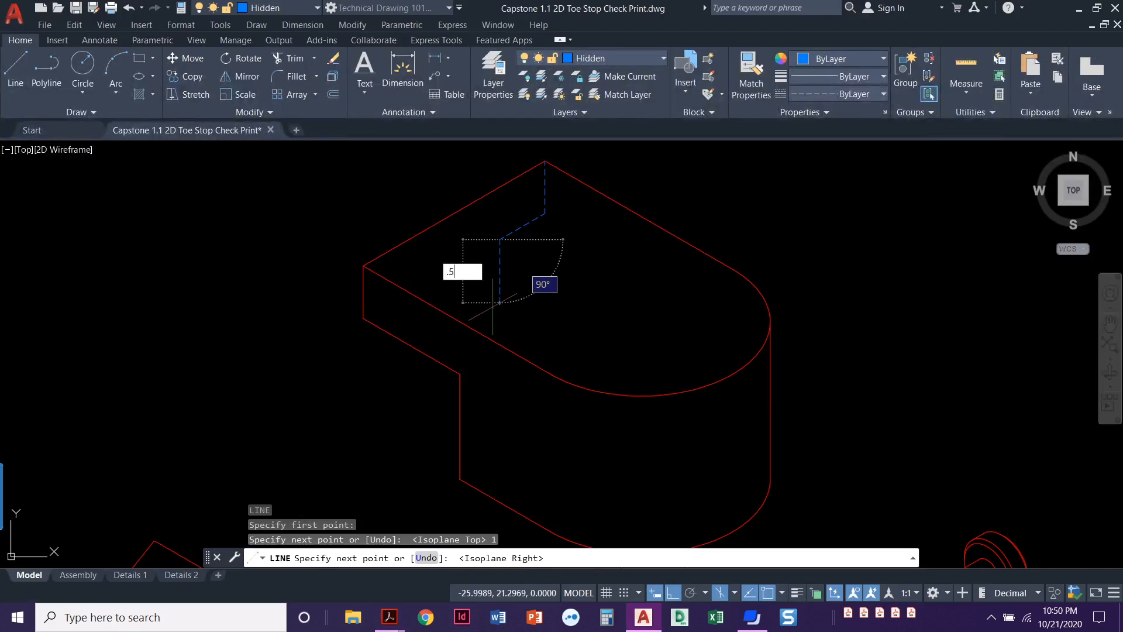
type("58")
key("Return")
type("v")
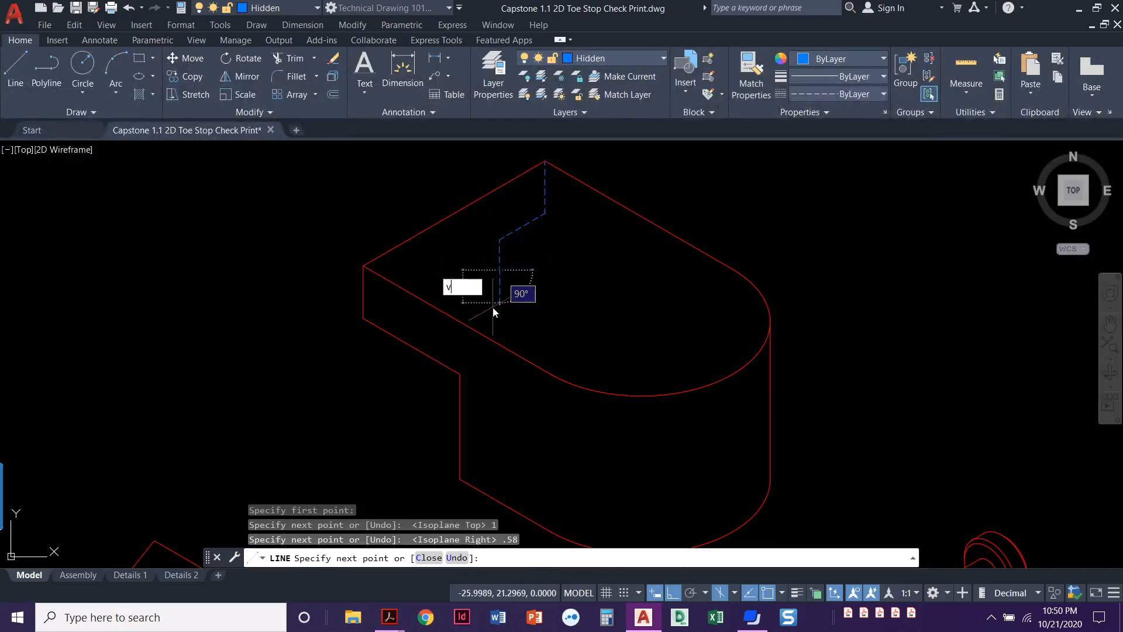
type("c")
key("Return")
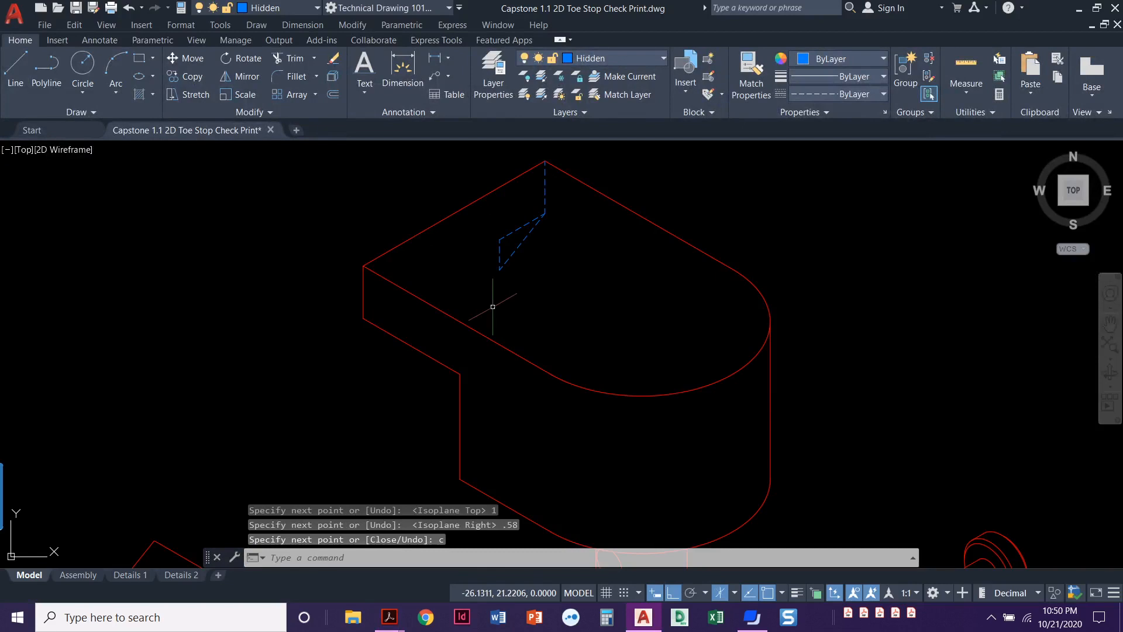
- Erase the triangle's 1-unit and .58-unit construction lines
left_click(496, 237)
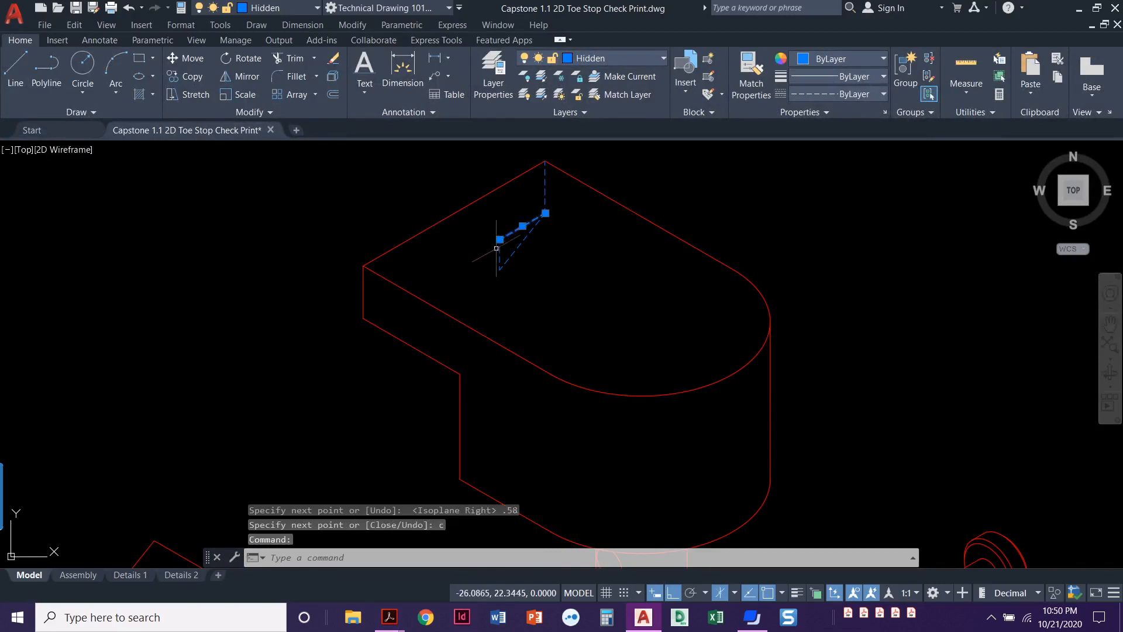
left_click(496, 241)
left_click(494, 244)
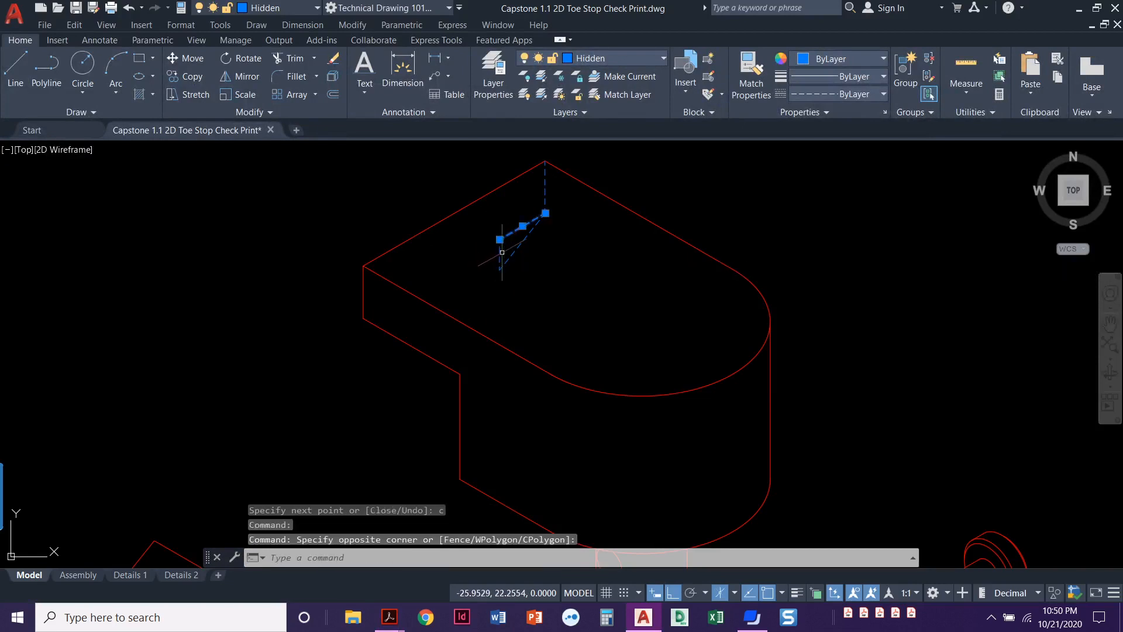
key("Delete")
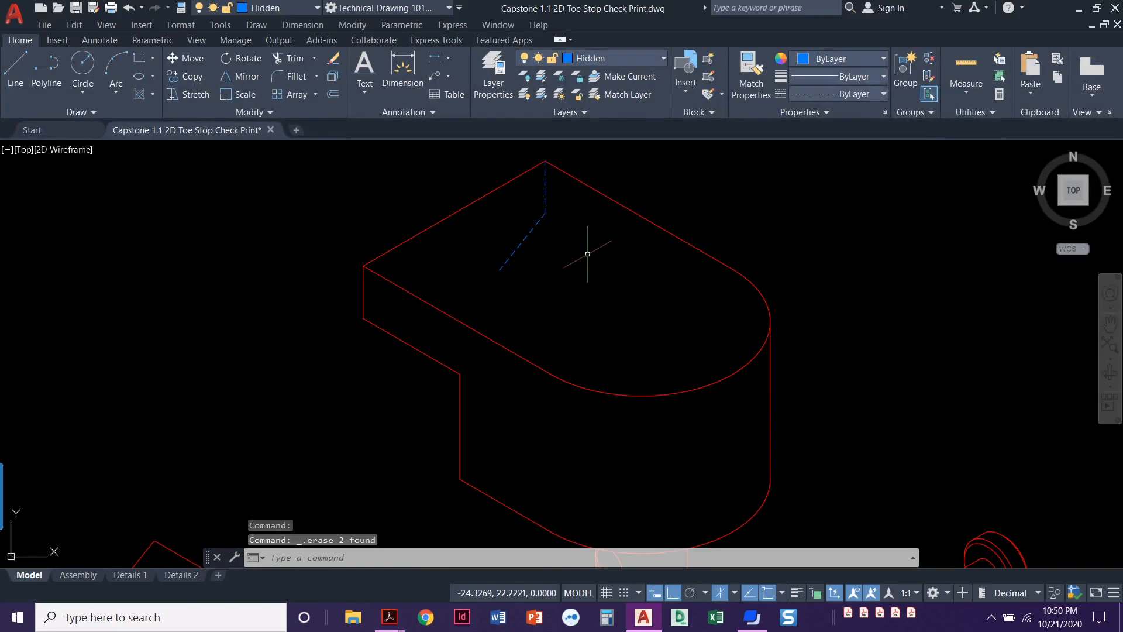
- Erase the sloped hidden line and the vertical hidden line on the upper block
left_click(554, 229)
left_click(534, 195)
key("Delete")
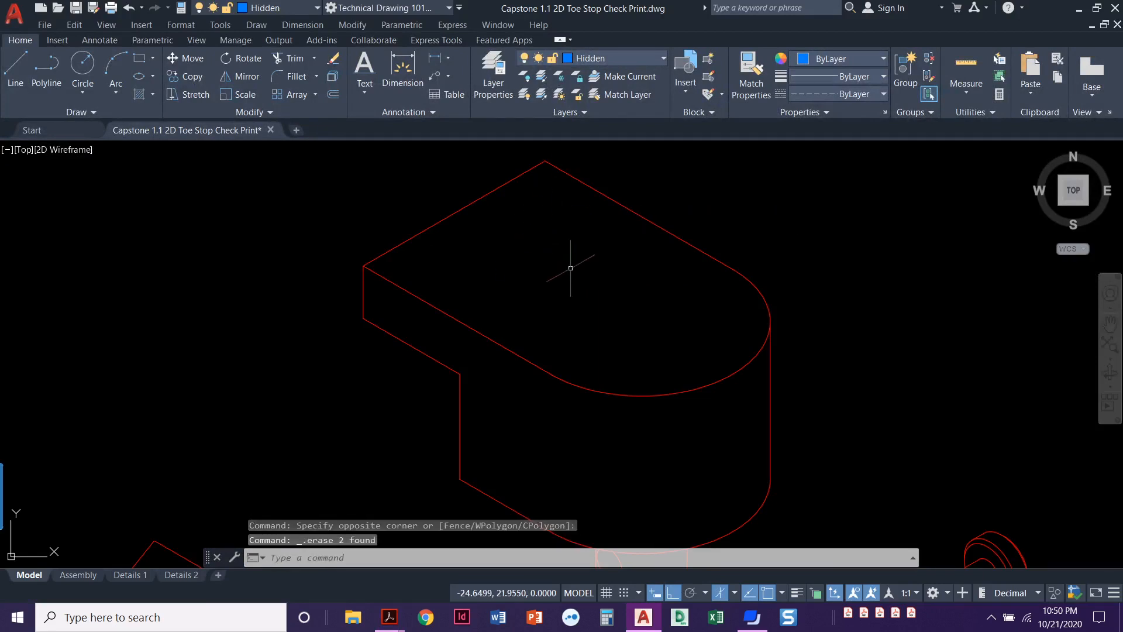
- Undo the last erase and delete only the sloped hidden line
scroll(564, 311, "down", 2)
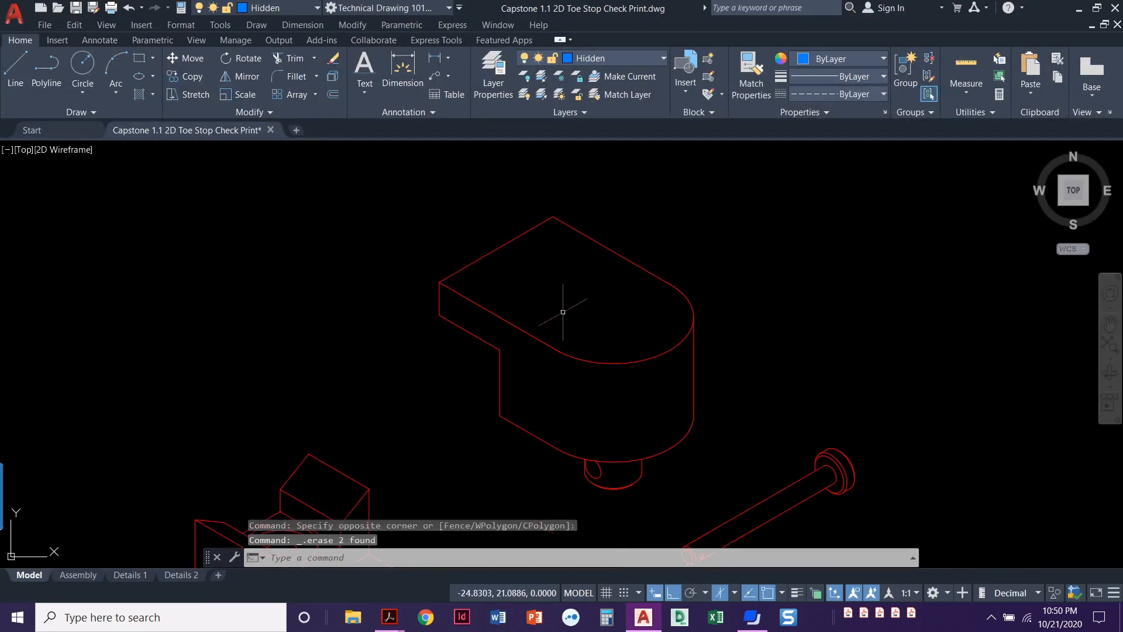
scroll(559, 307, "up", 2)
type("u")
key("Return")
left_click(537, 233)
key("Delete")
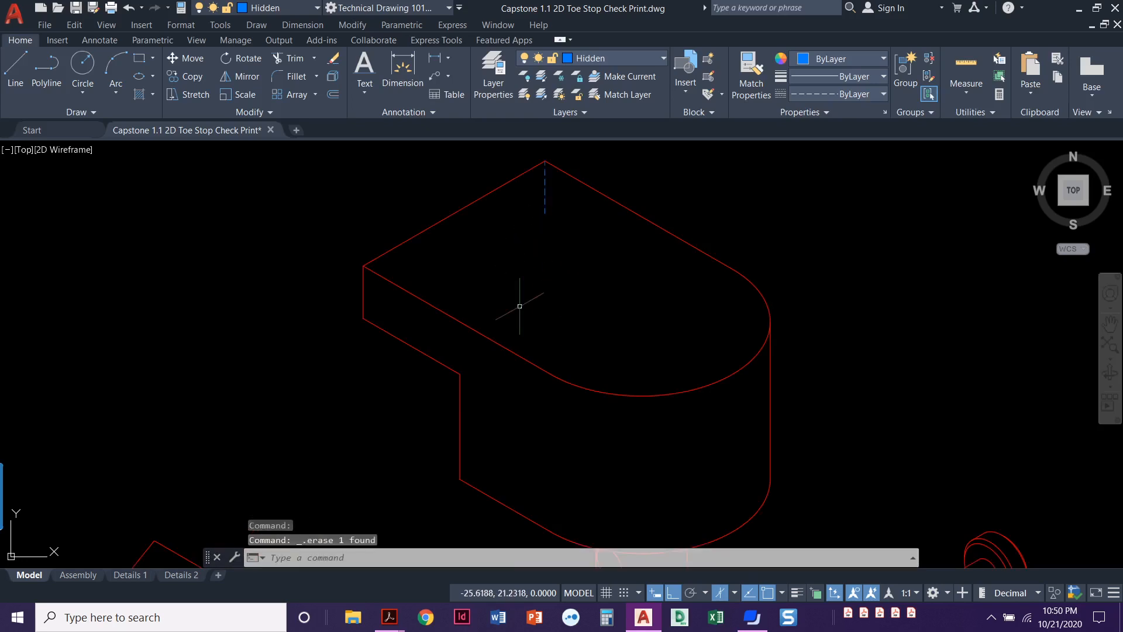
- Check the help sheet, then start Copy in AutoCAD and select the four edges of the lower part's raised slanted face
scroll(519, 318, "down", 3)
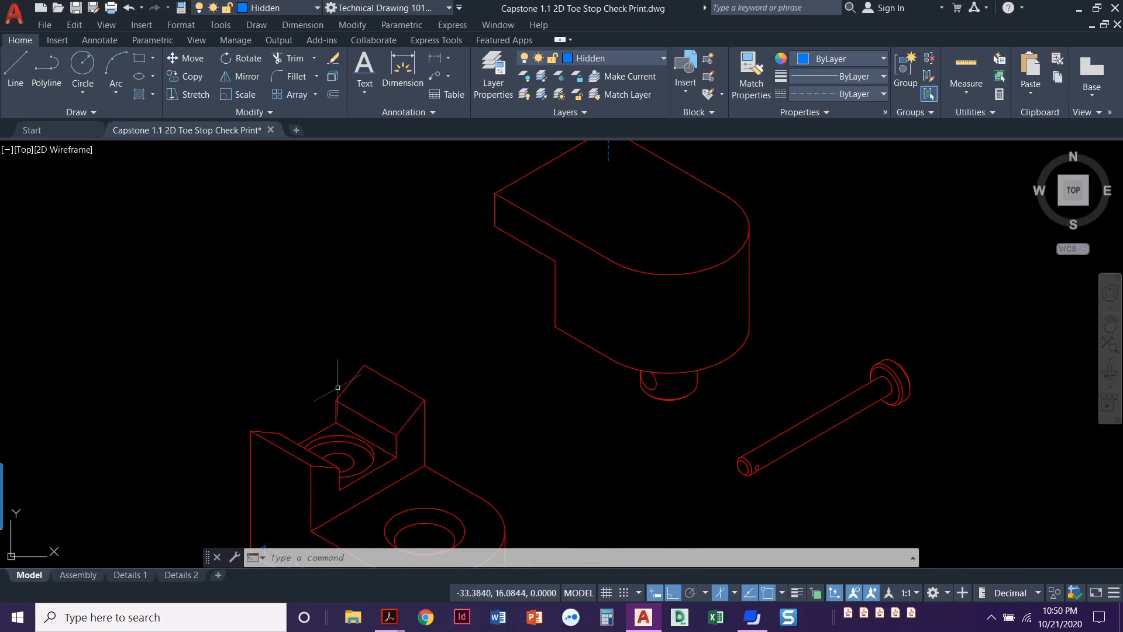
key("alt+Tab")
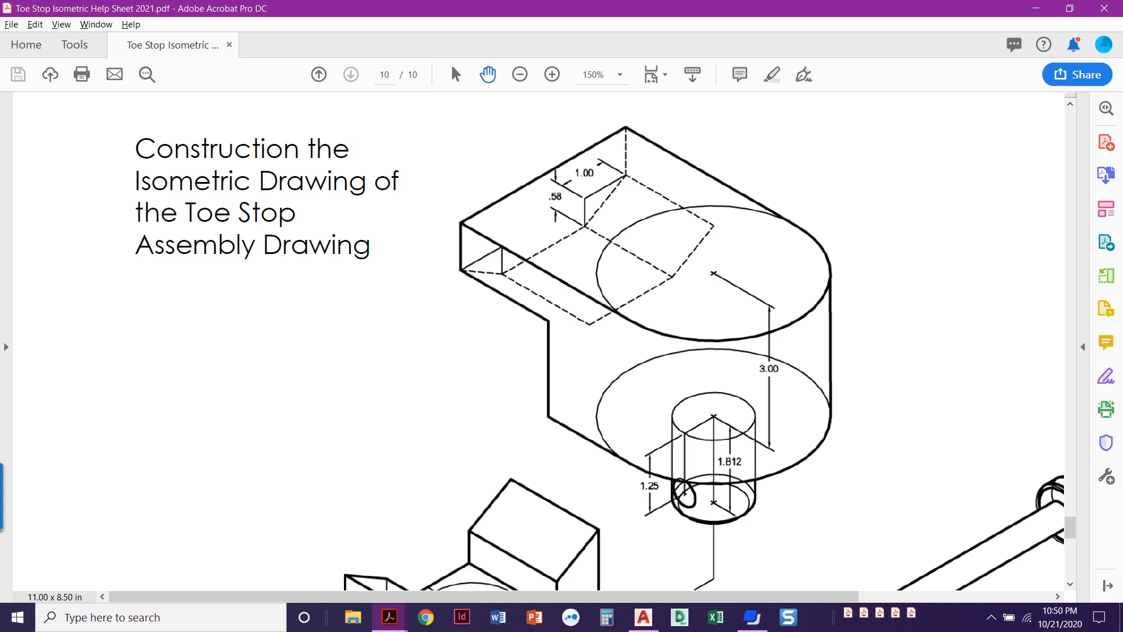
key("alt+Tab")
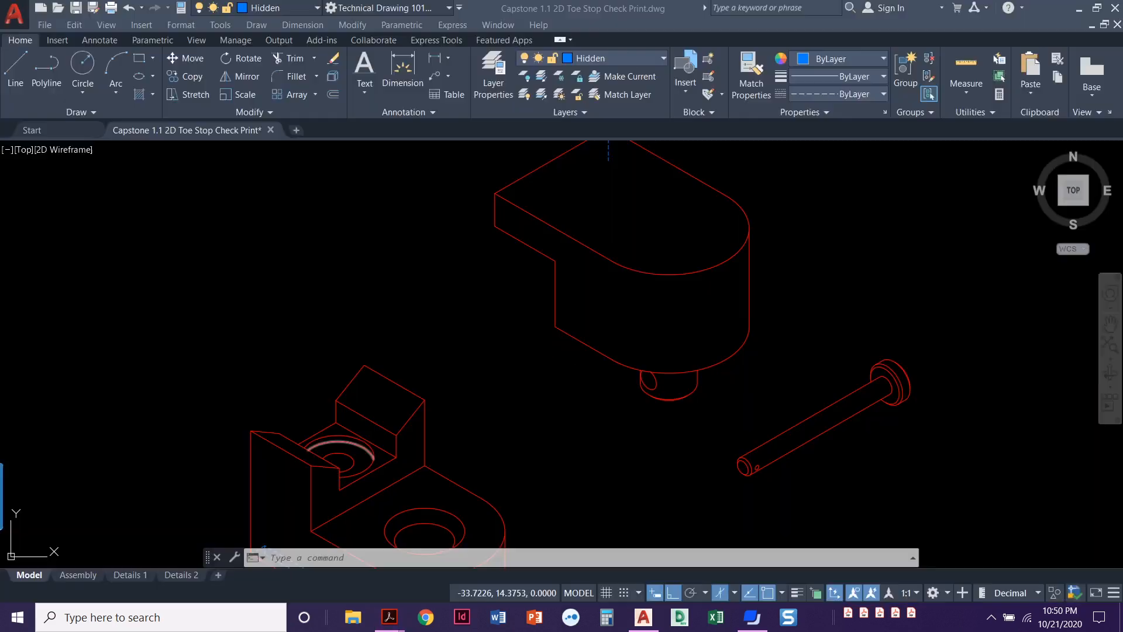
mouse_move(488, 331)
middle_mouse_down()
mouse_move(441, 363)
mouse_move(431, 351)
middle_mouse_up()
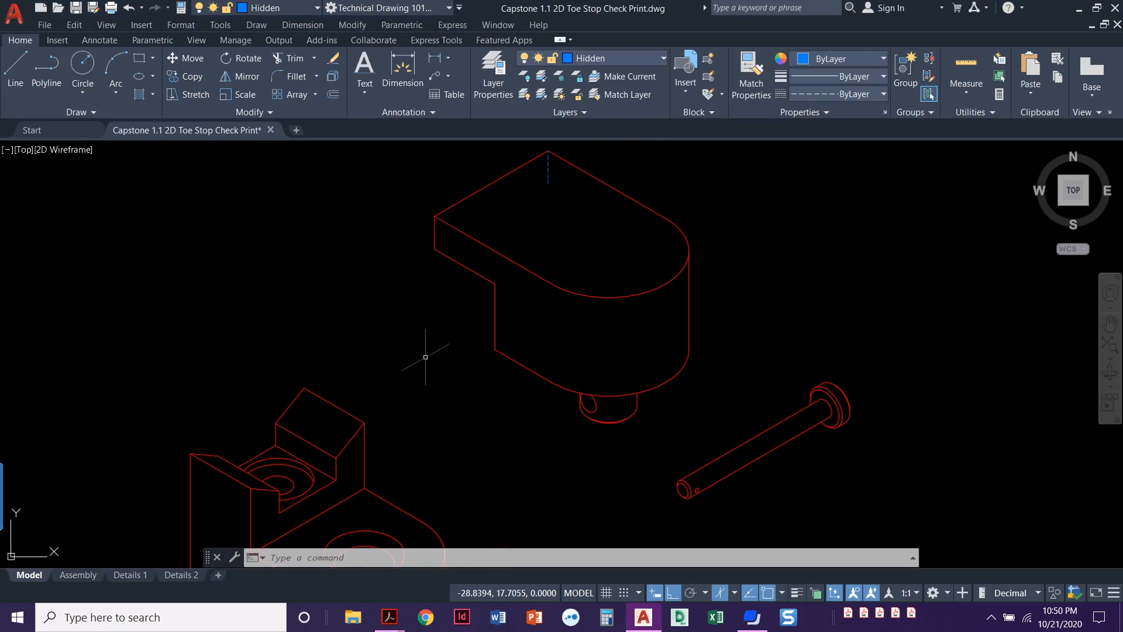
left_click(181, 79)
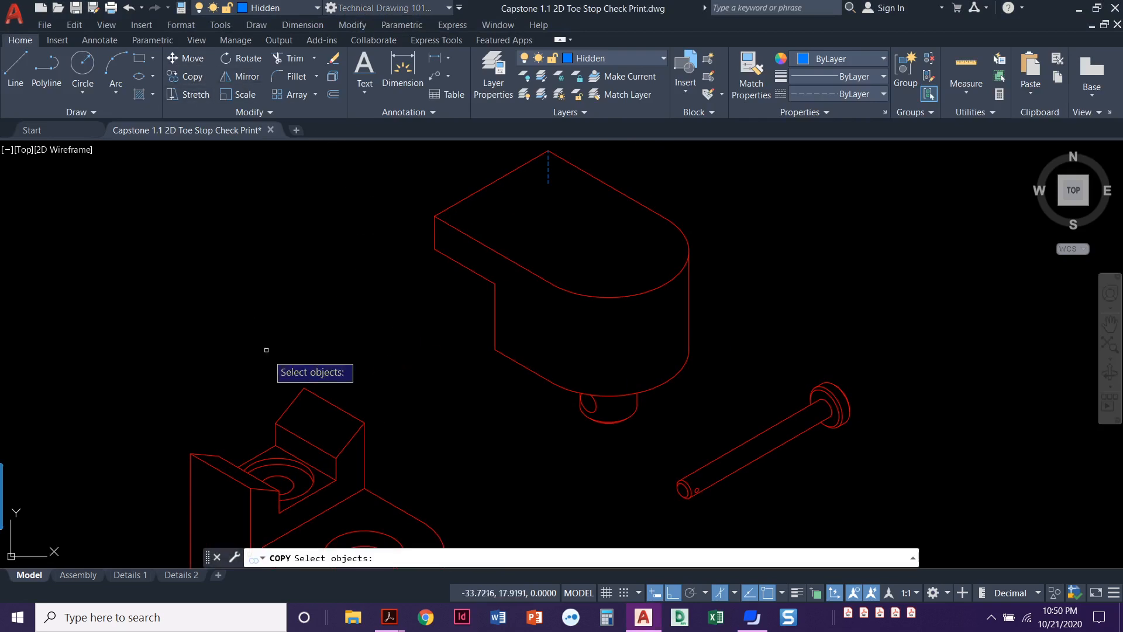
left_click(294, 400)
left_click(297, 434)
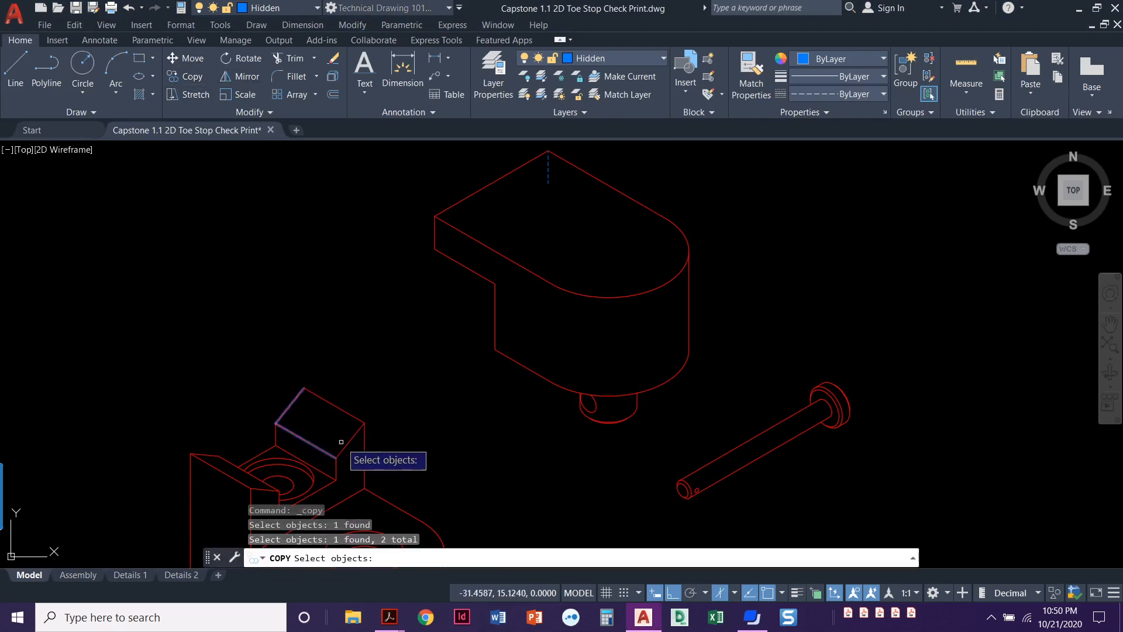
left_click(349, 440)
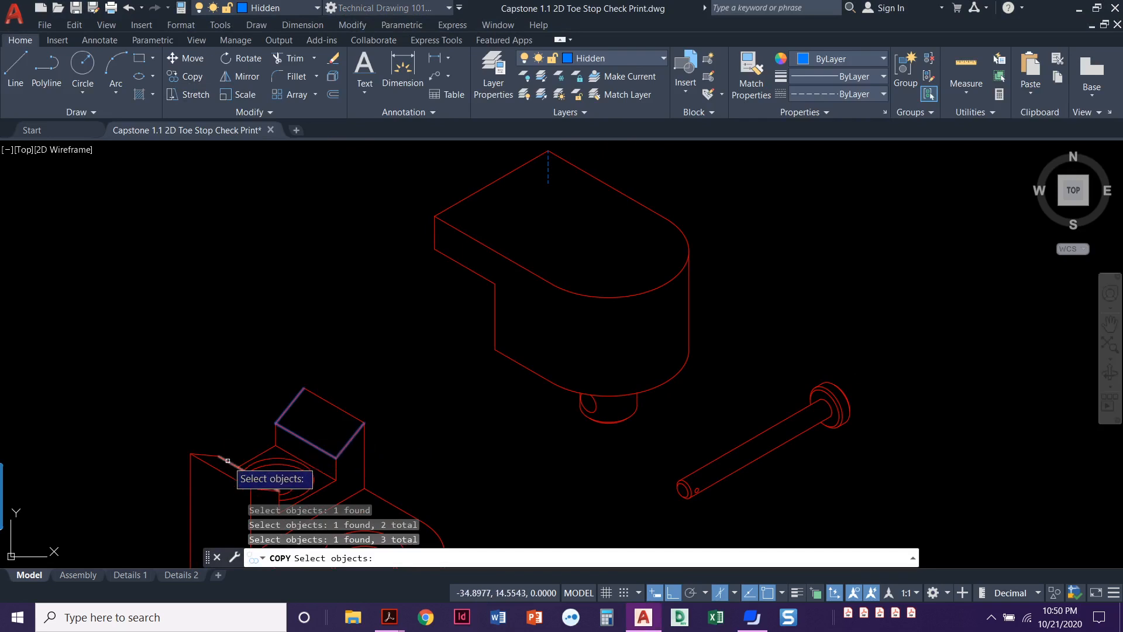
left_click(333, 405)
- Add the three top edges of the lower part's other slanted face and copy all selected edges from the raised face's peak to the upper block's vertical hidden line end
middle_click_drag(268, 460, 300, 407)
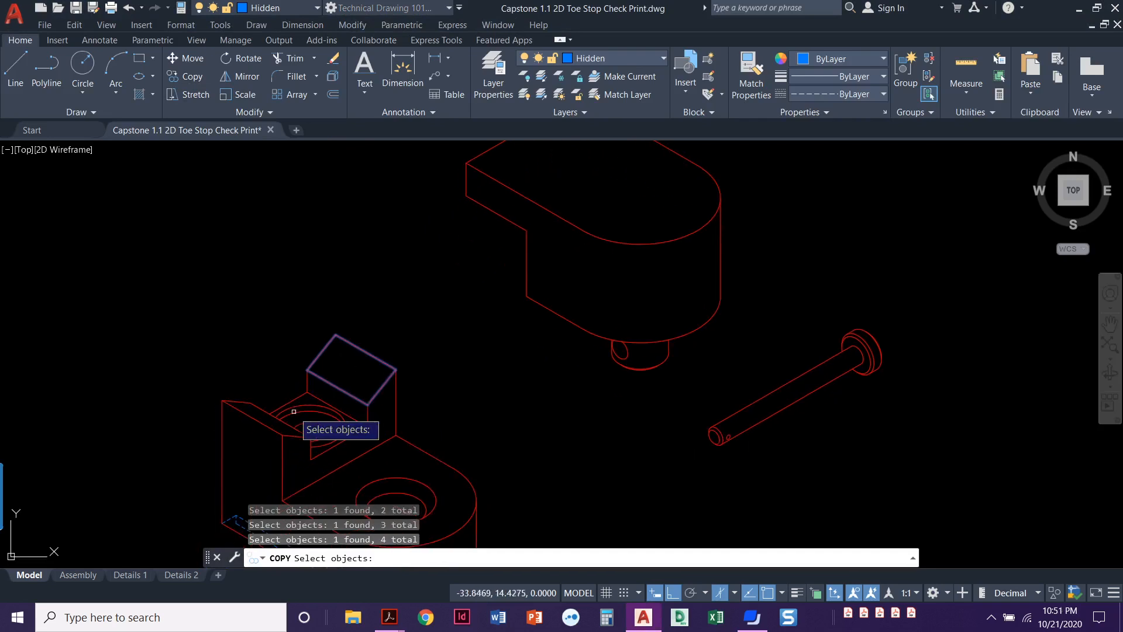
scroll(286, 414, "up", 2)
left_click(245, 404)
left_click(206, 393)
left_click(288, 446)
scroll(258, 447, "down", 2)
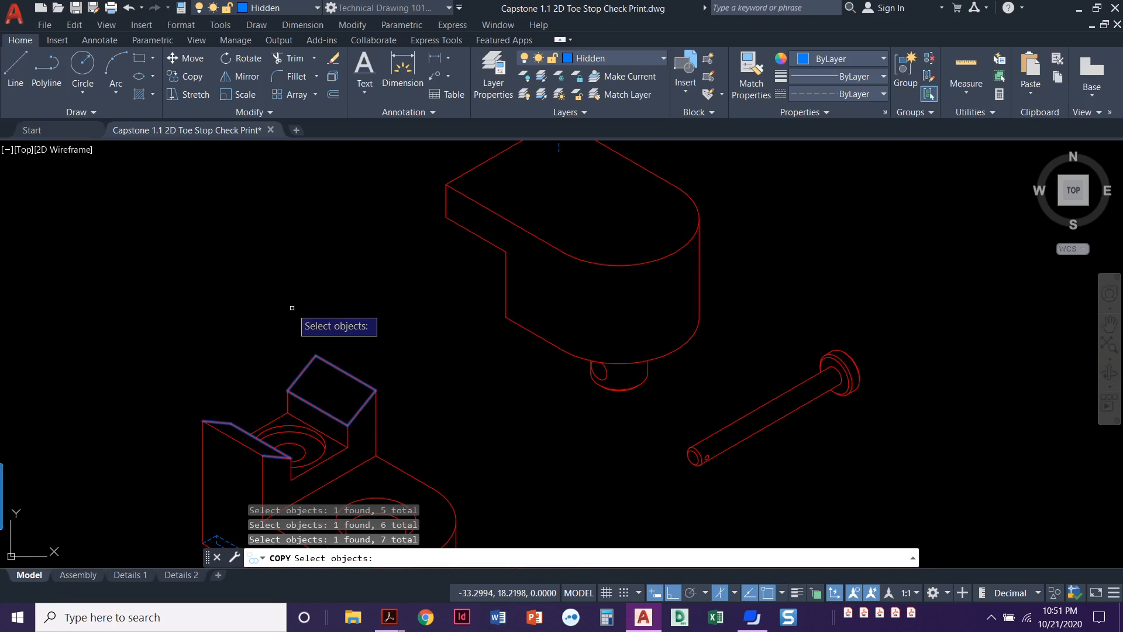
key("Return")
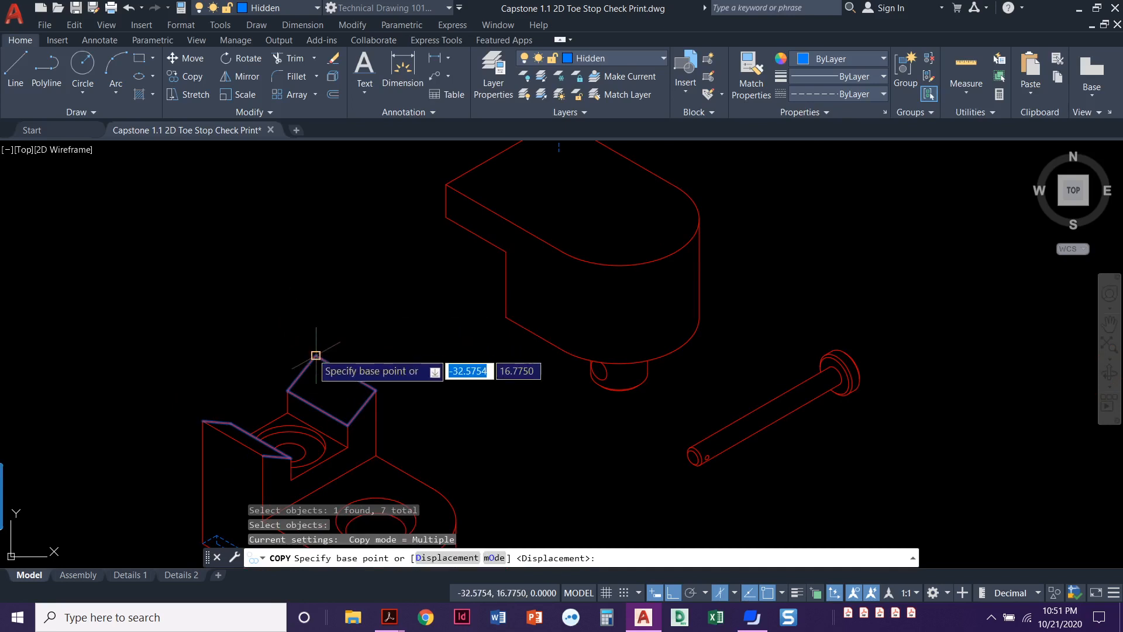
left_click(316, 355)
scroll(517, 201, "up", 3)
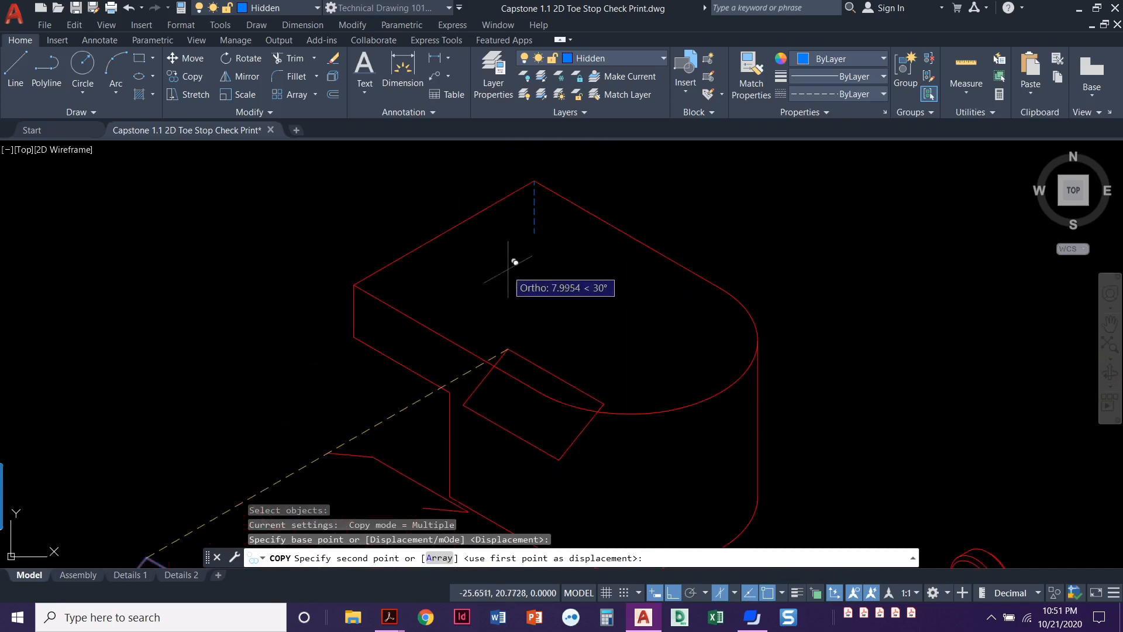
left_click(534, 232)
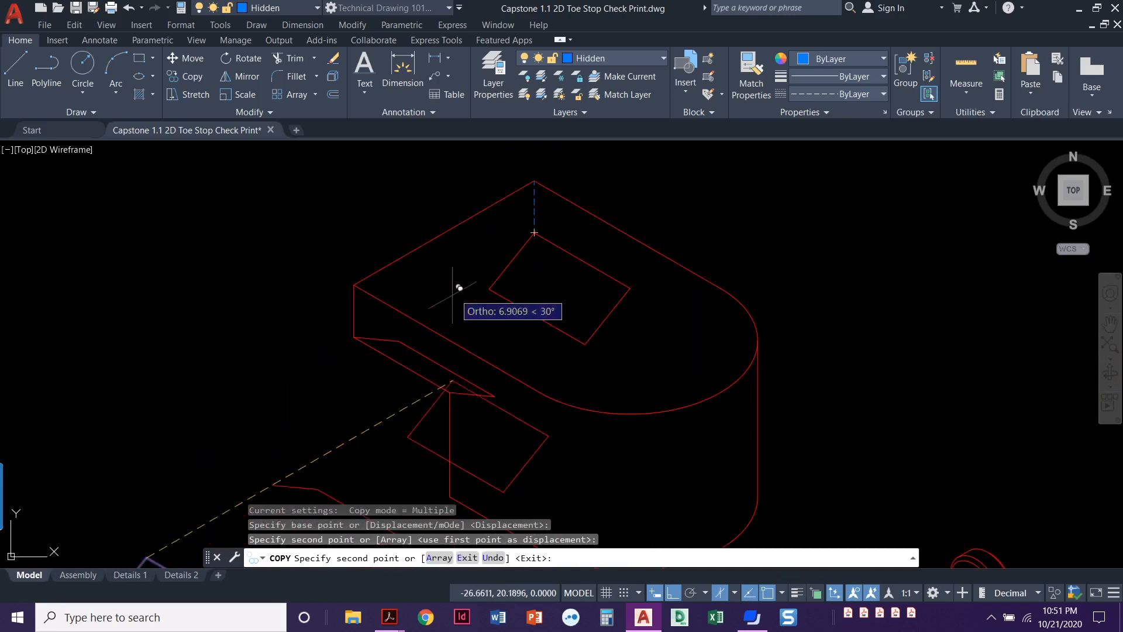
key("Escape")
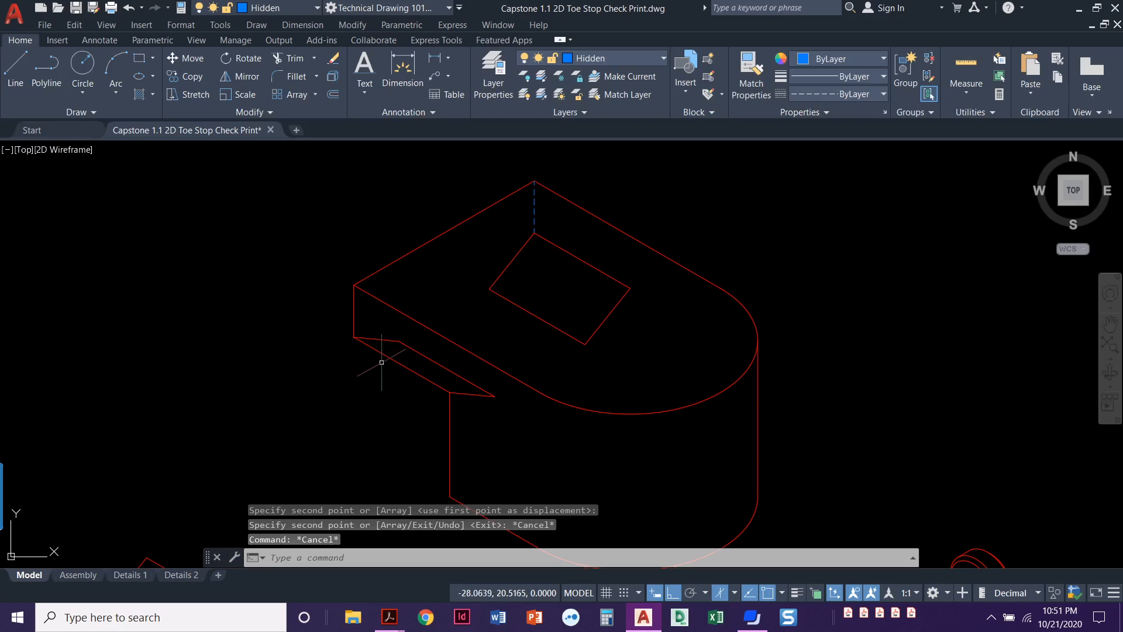
- Move the seven copied slanted-face edges on the upper block to the Hidden layer
left_click(626, 345)
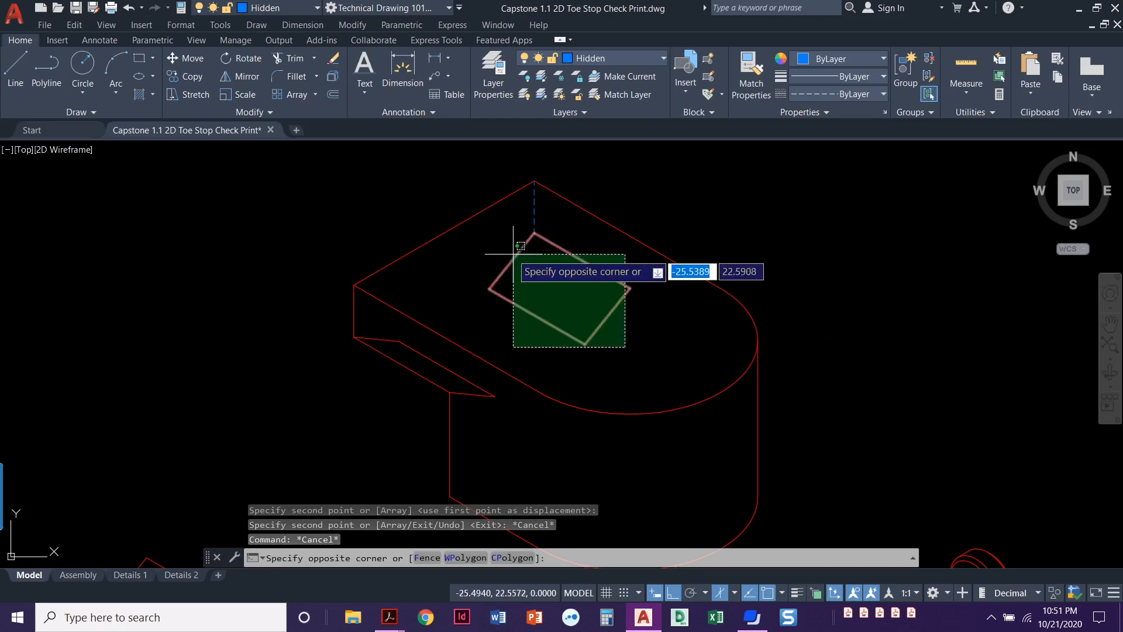
left_click(510, 287)
left_click(475, 396)
left_click(464, 377)
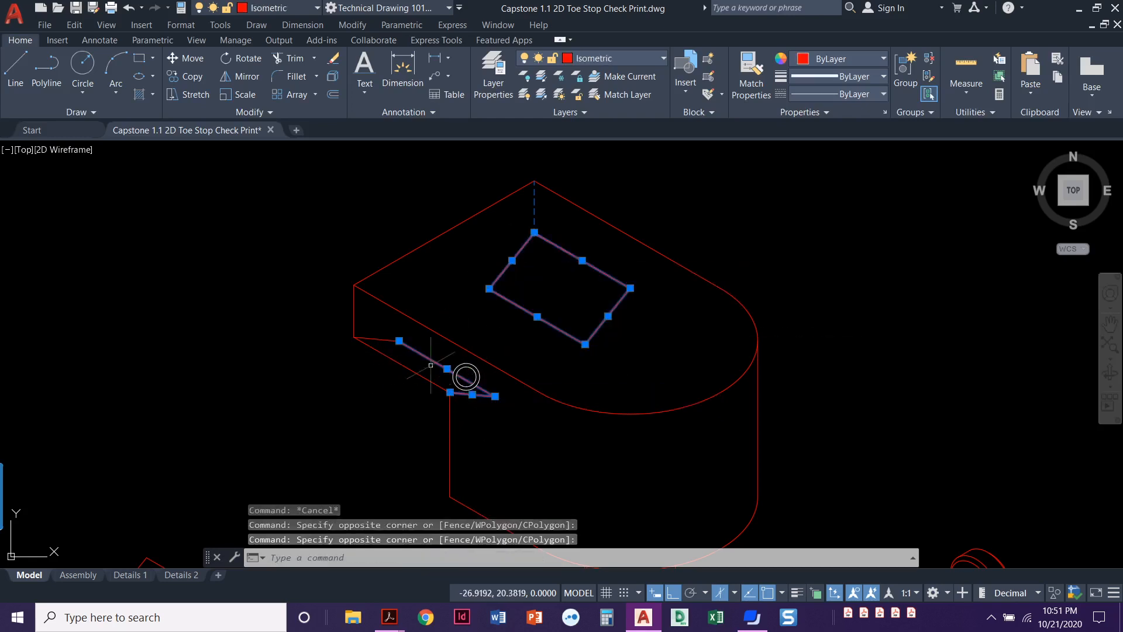
left_click(383, 336)
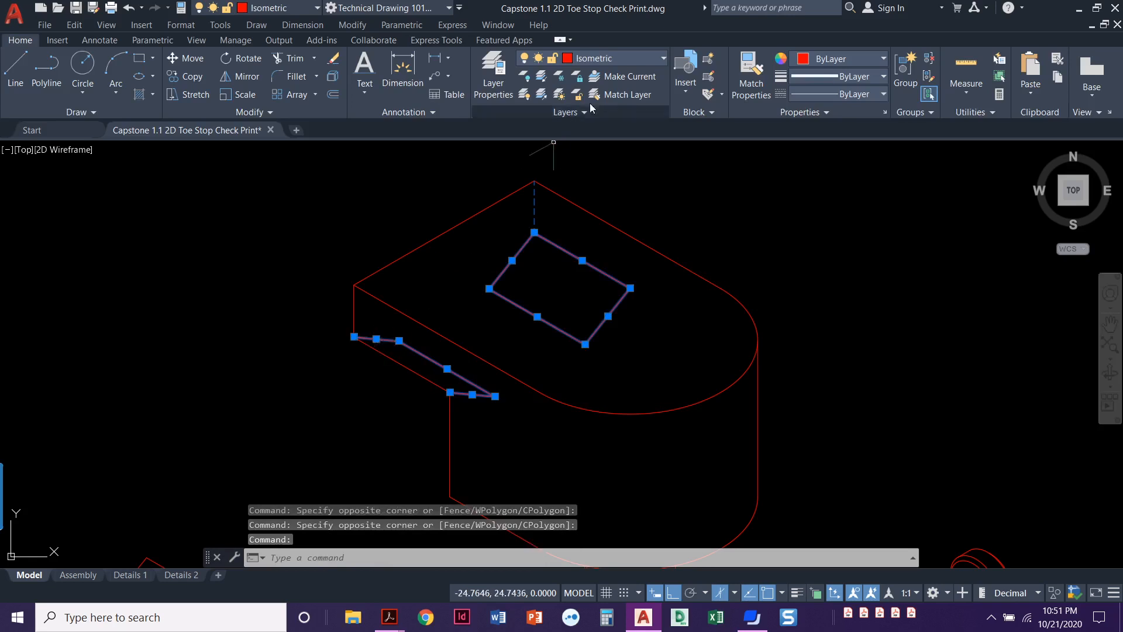
left_click(636, 63)
scroll(591, 176, "up", 3)
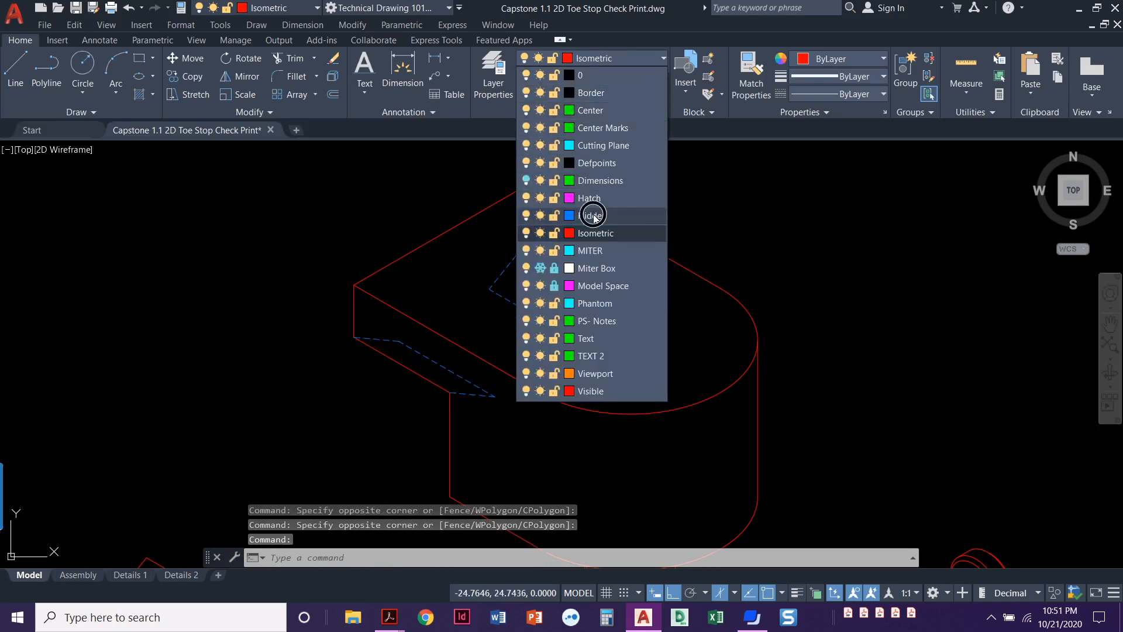
left_click(593, 214)
key("Escape")
key("Escape")
key("Escape")
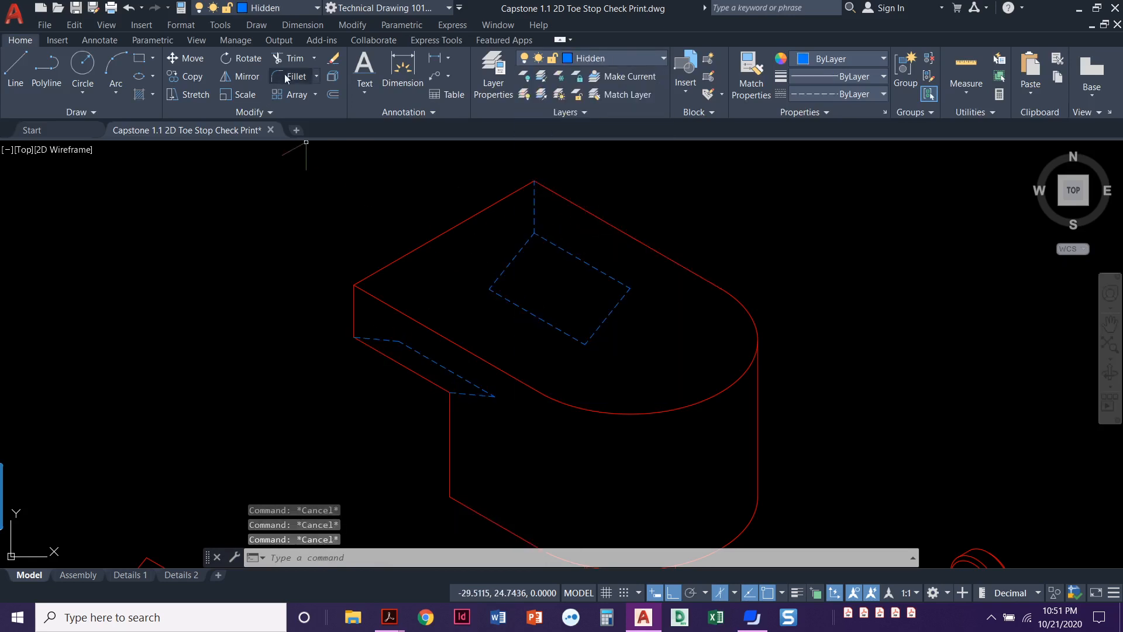
- Draw two hidden lines joining the lower corners of the upper block's back sloped face to the matching inner corners of the front sloped face
left_click(15, 67)
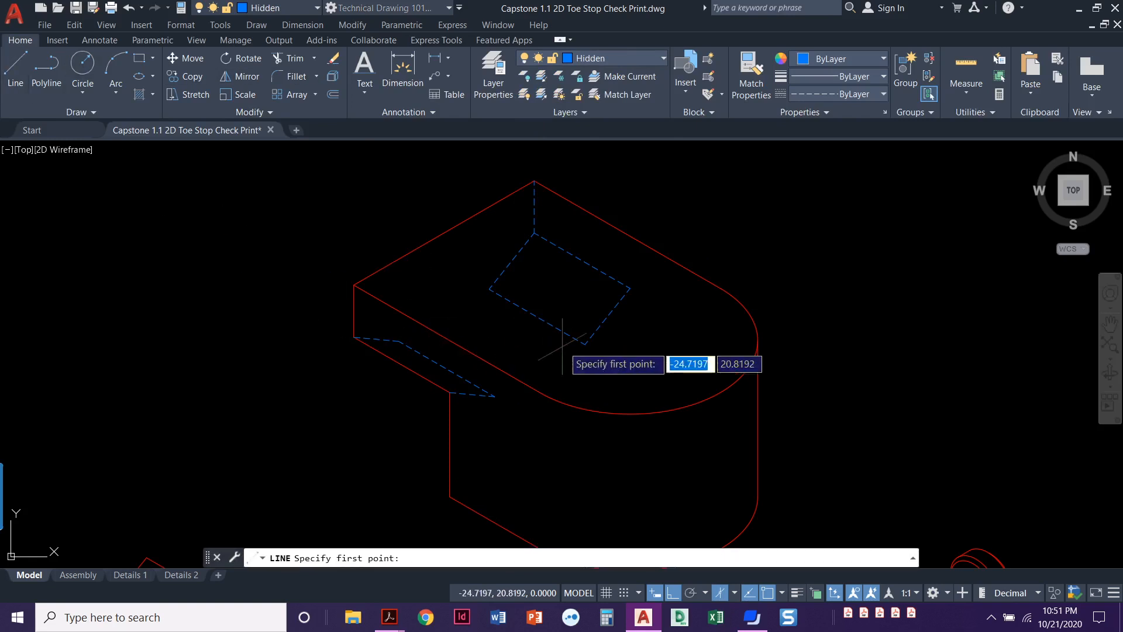
left_click(584, 344)
left_click(494, 396)
key("Return")
key("Return")
left_click(489, 288)
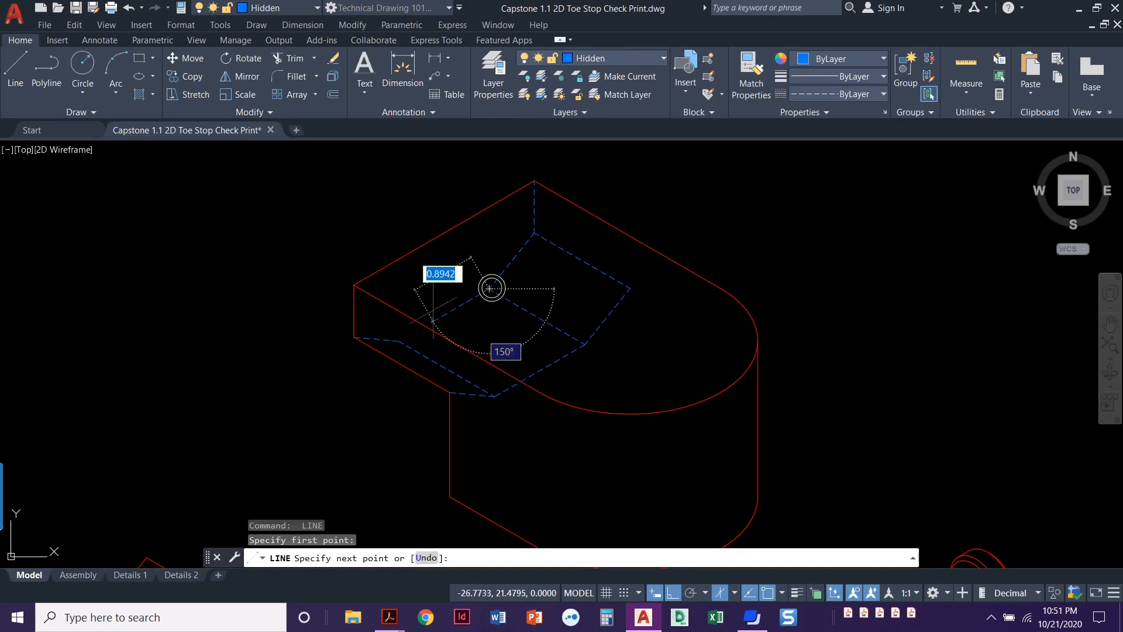
left_click(400, 340)
key("Return")
key("Return")
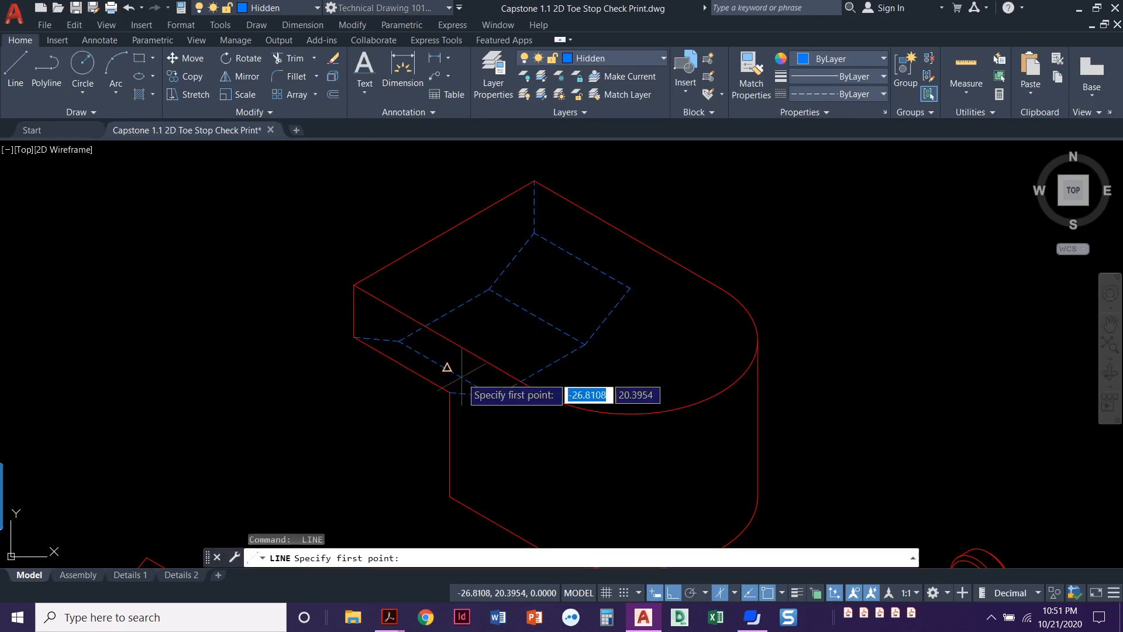
key("Escape")
key("Escape")
- Compare the upper block, lower part and pin with the finished exploded assembly inside the magenta rectangle
middle_click_drag(468, 418, 459, 419)
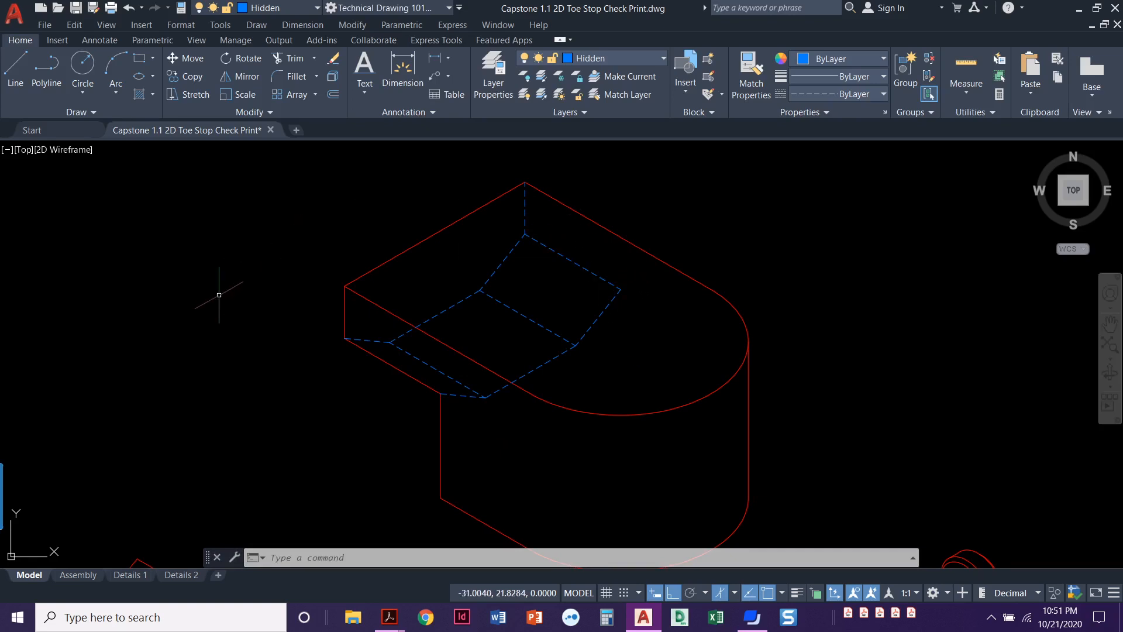
scroll(258, 357, "down", 4)
middle_click_drag(299, 352, 226, 301)
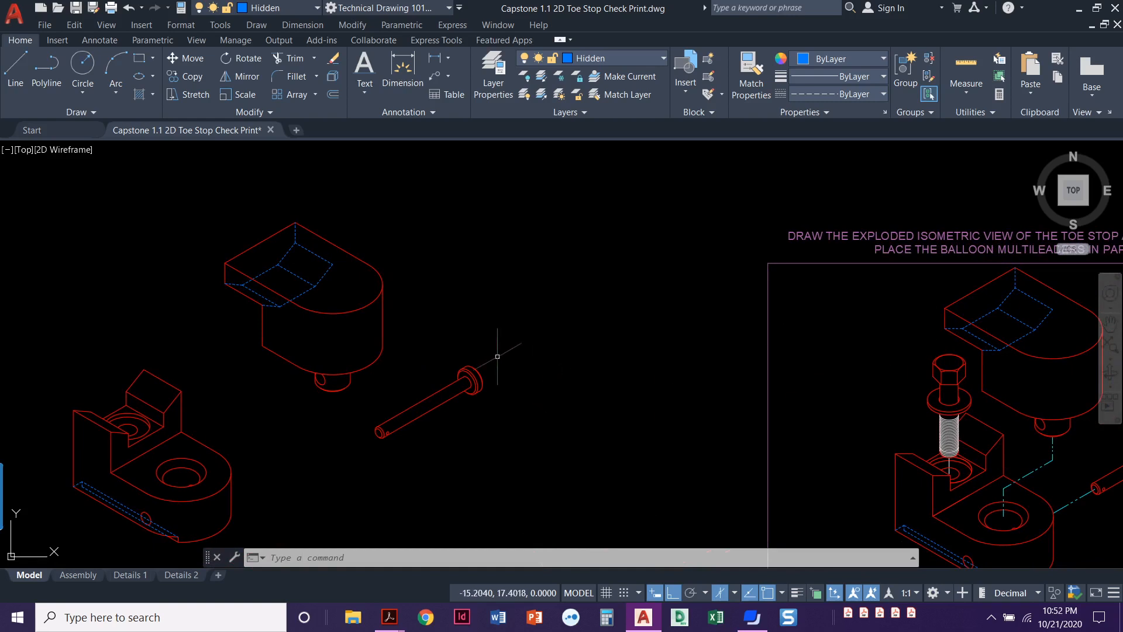
scroll(167, 424, "up", 2)
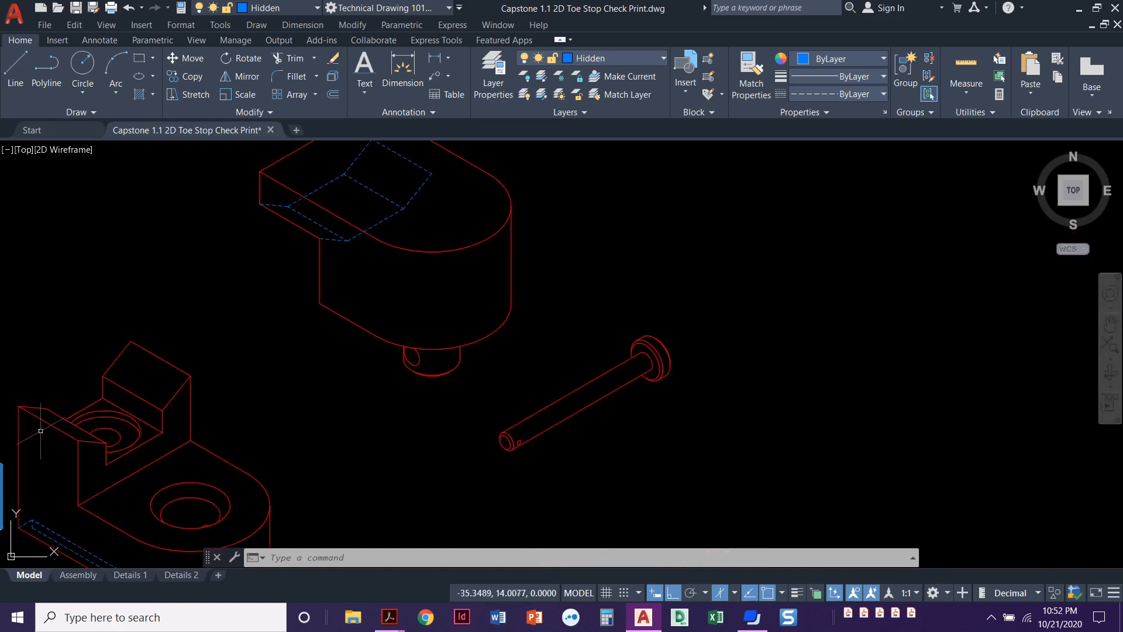
middle_click_drag(221, 370, 344, 382)
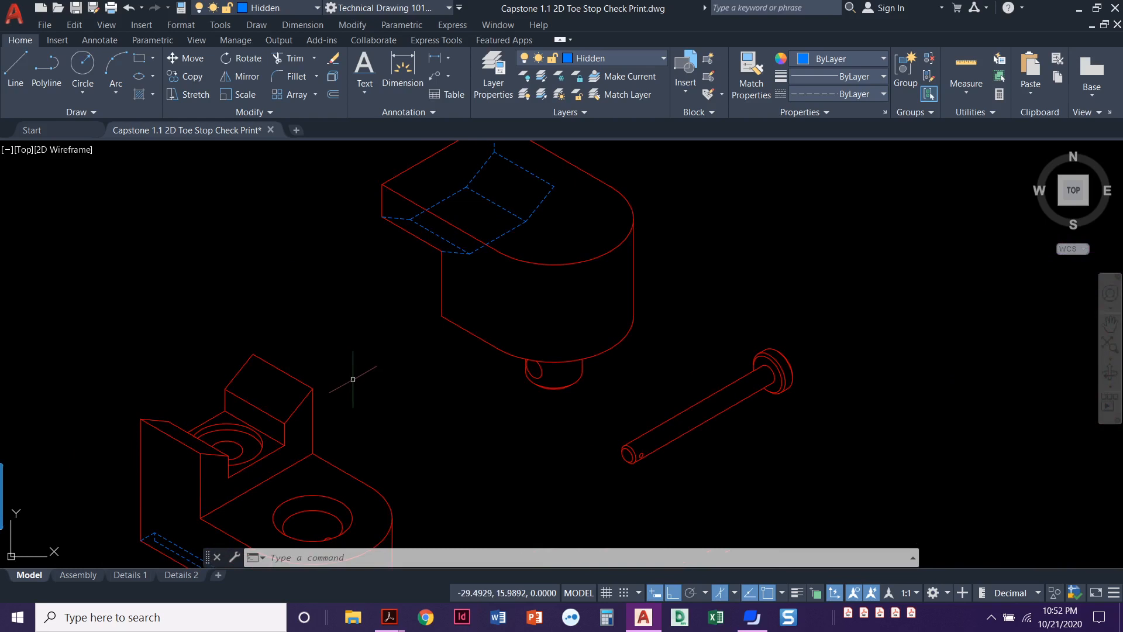
scroll(368, 384, "down", 2)
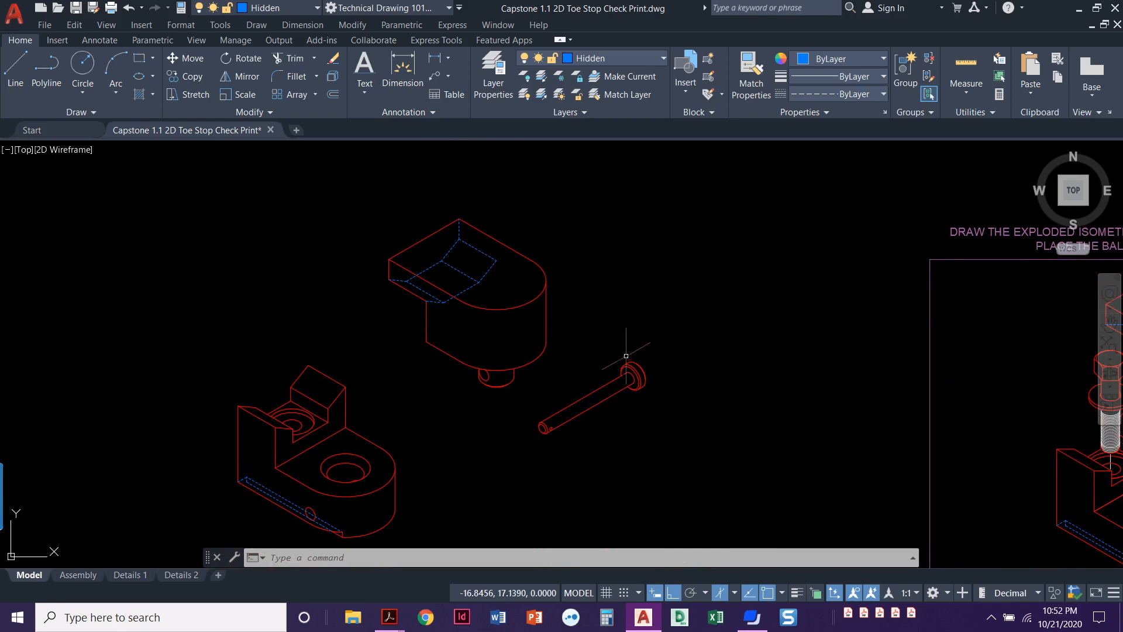
middle_click_drag(604, 343, 592, 337)
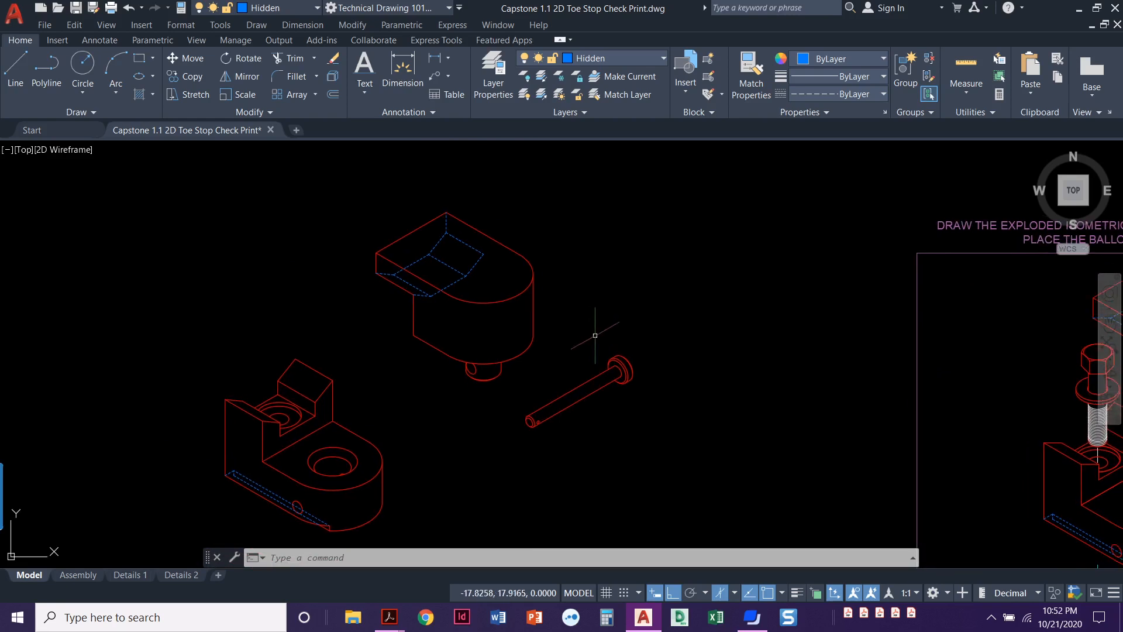
mouse_move(629, 351)
middle_mouse_down()
mouse_move(651, 359)
mouse_move(143, 243)
middle_mouse_up()
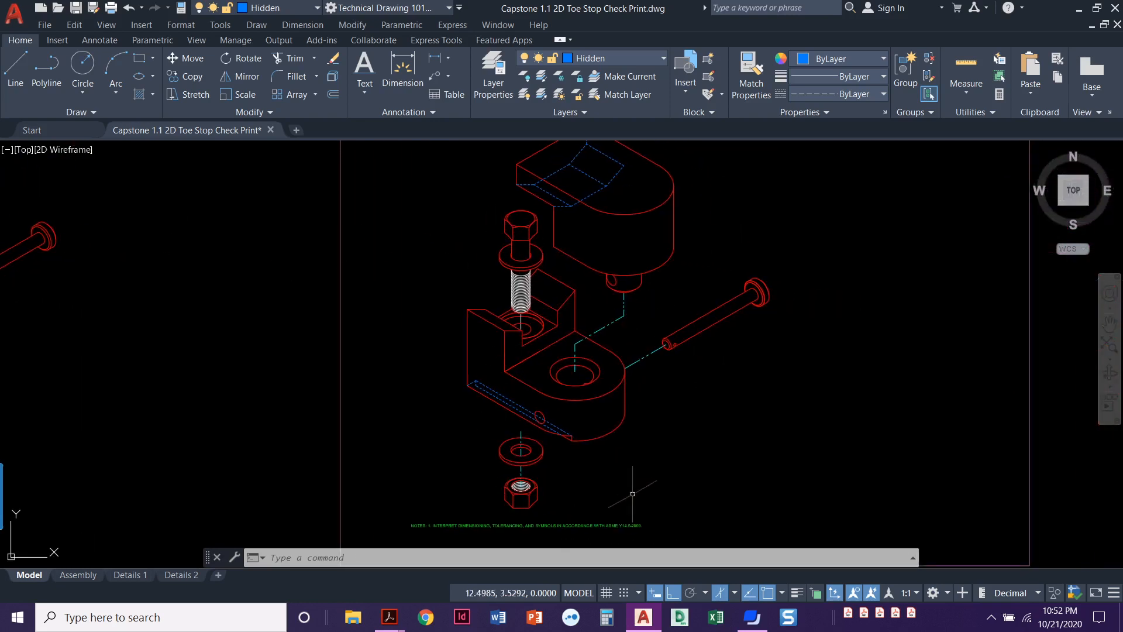
mouse_move(170, 376)
middle_mouse_down()
mouse_move(602, 421)
mouse_move(659, 474)
middle_mouse_up()
middle_click_drag(636, 436, 461, 393)
scroll(512, 398, "down", 2)
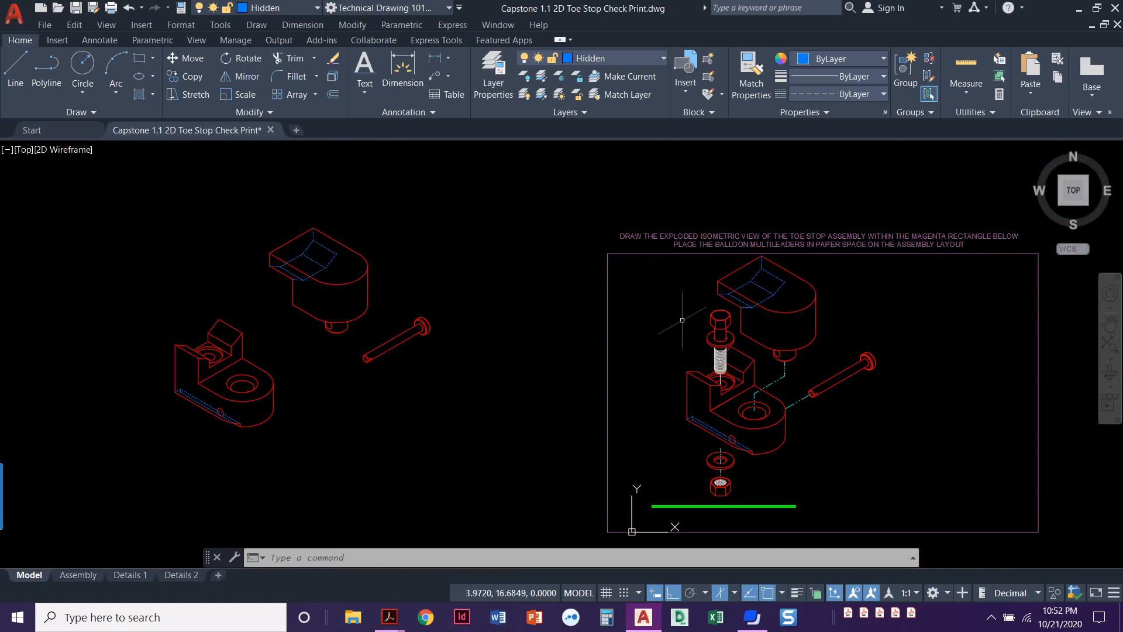